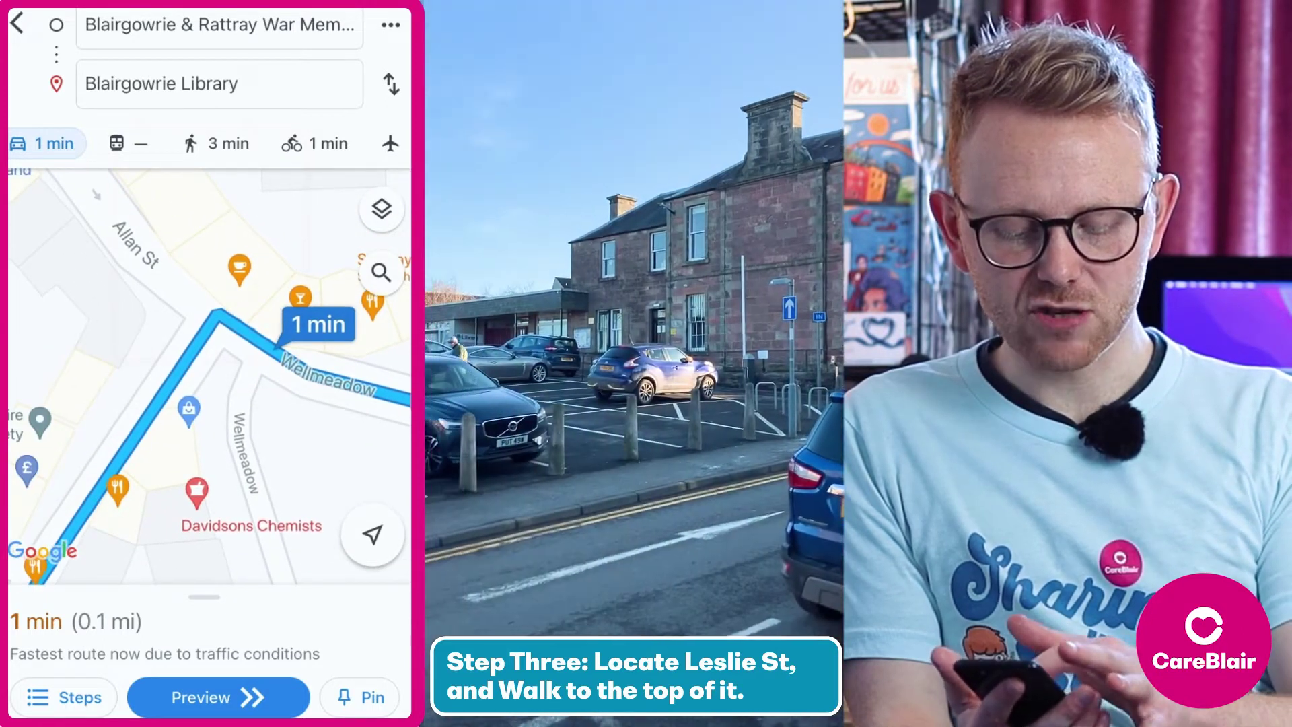
Follow the driving route on the map from Blairgowrie & Rattray War Memorial along Leslie Street towards Blairgowrie Library
drag(202, 437, 278, 290)
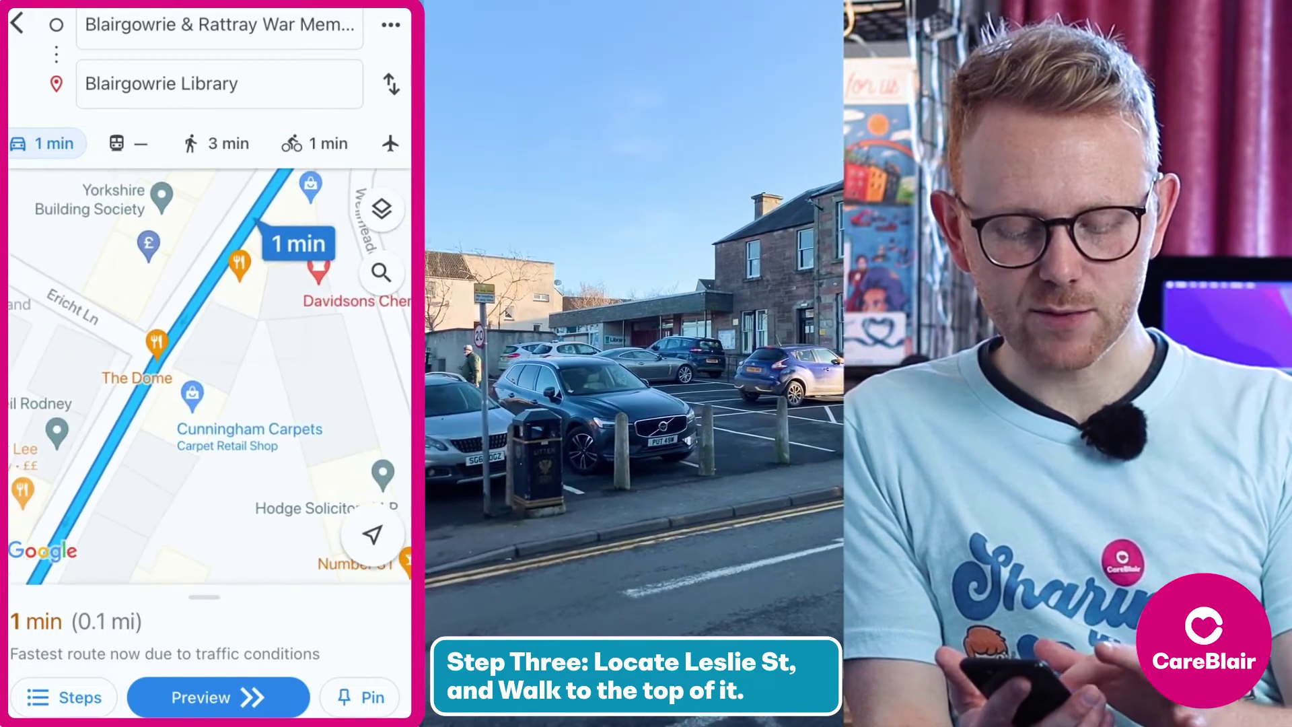
drag(202, 437, 276, 265)
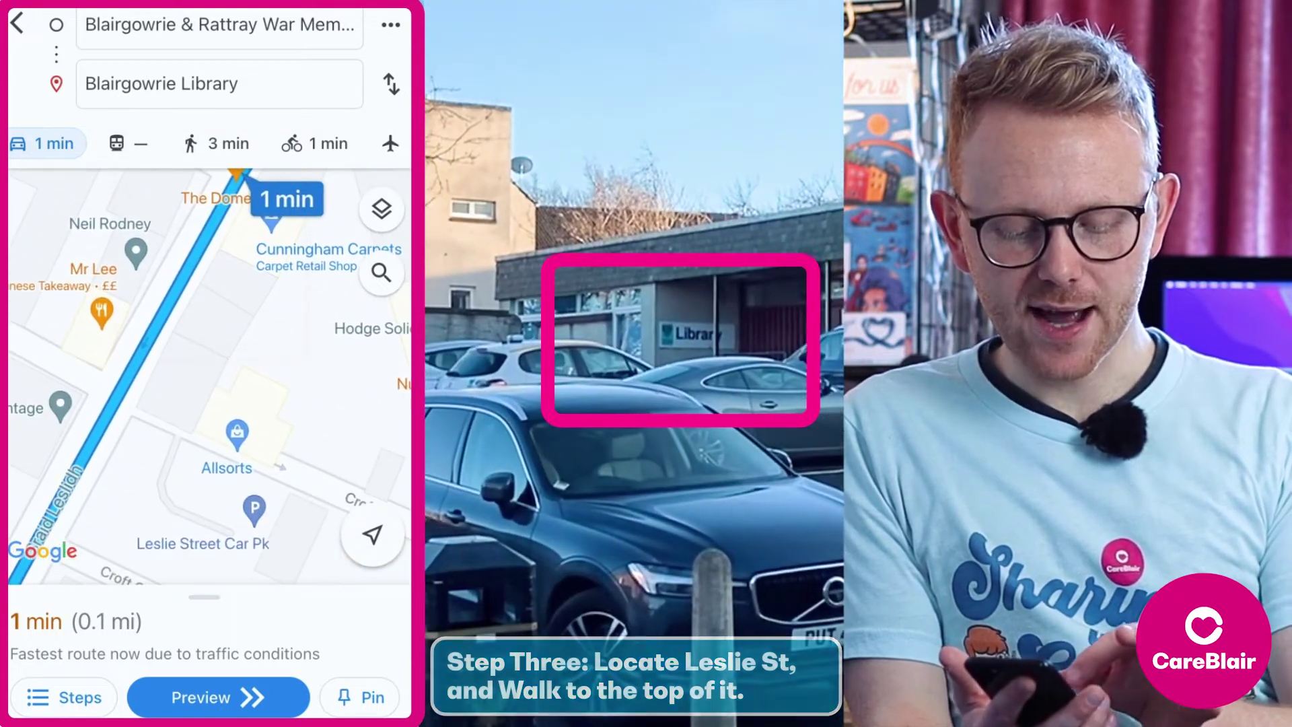
drag(202, 438, 267, 191)
drag(201, 337, 242, 377)
drag(202, 438, 231, 387)
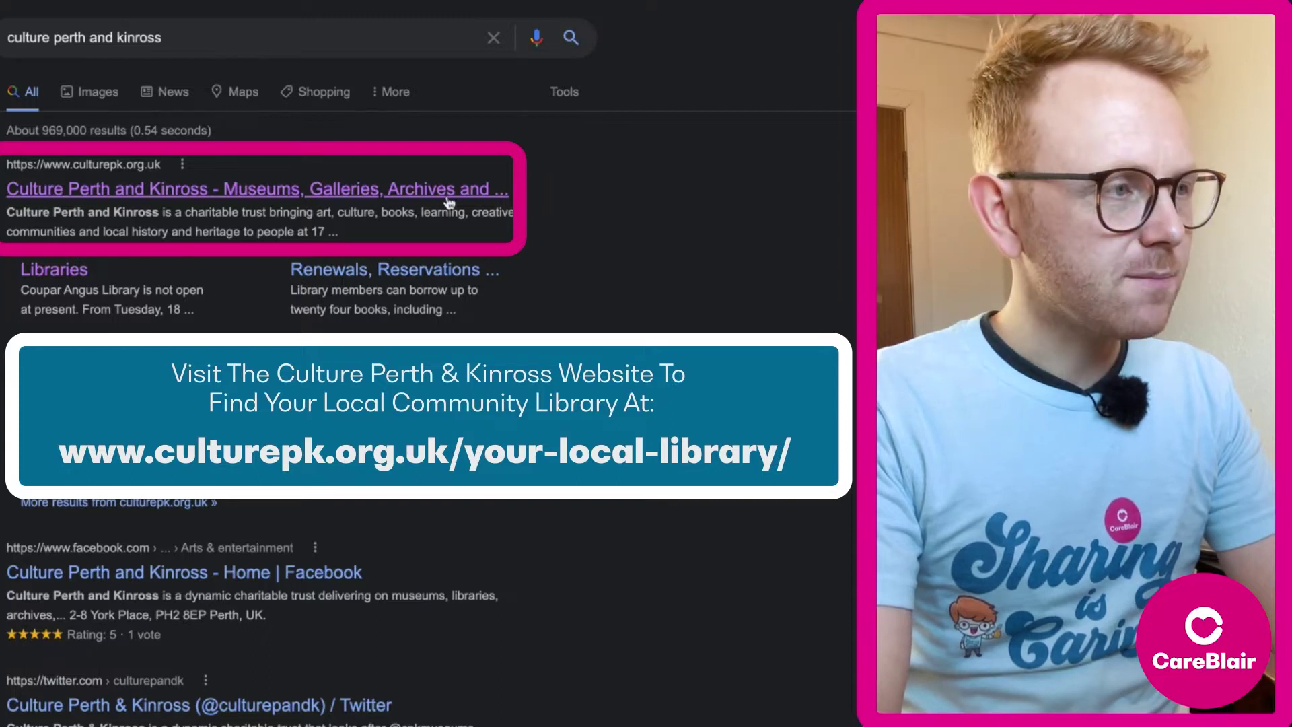
Open the Culture Perth and Kinross website from the search results and go to its Your Local Library page
click(40, 195)
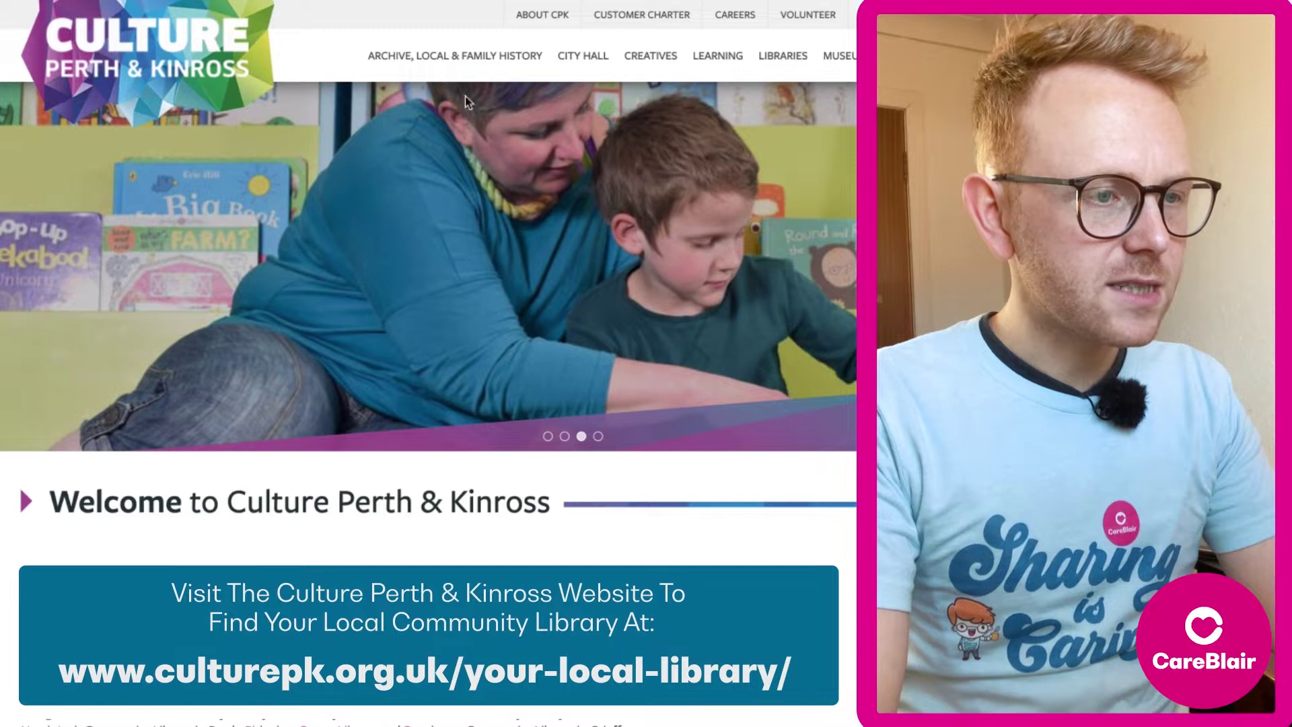
mouse_move(710, 71)
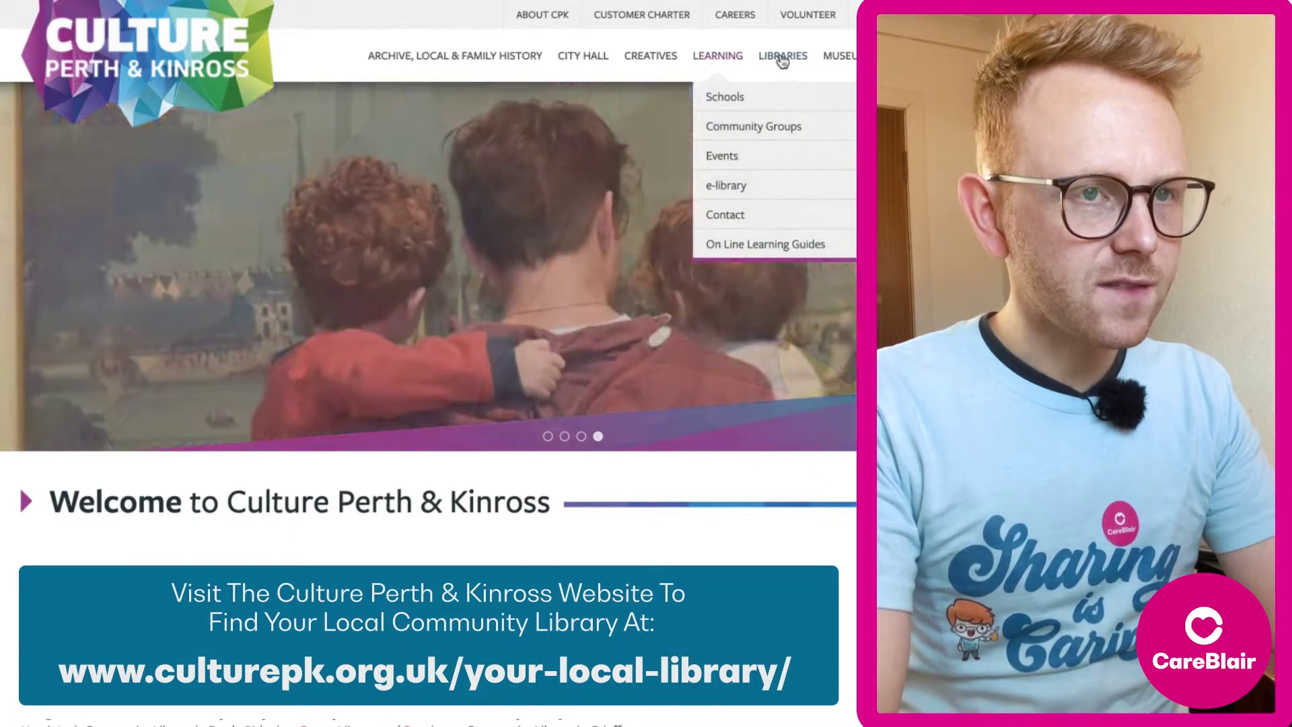
mouse_move(783, 62)
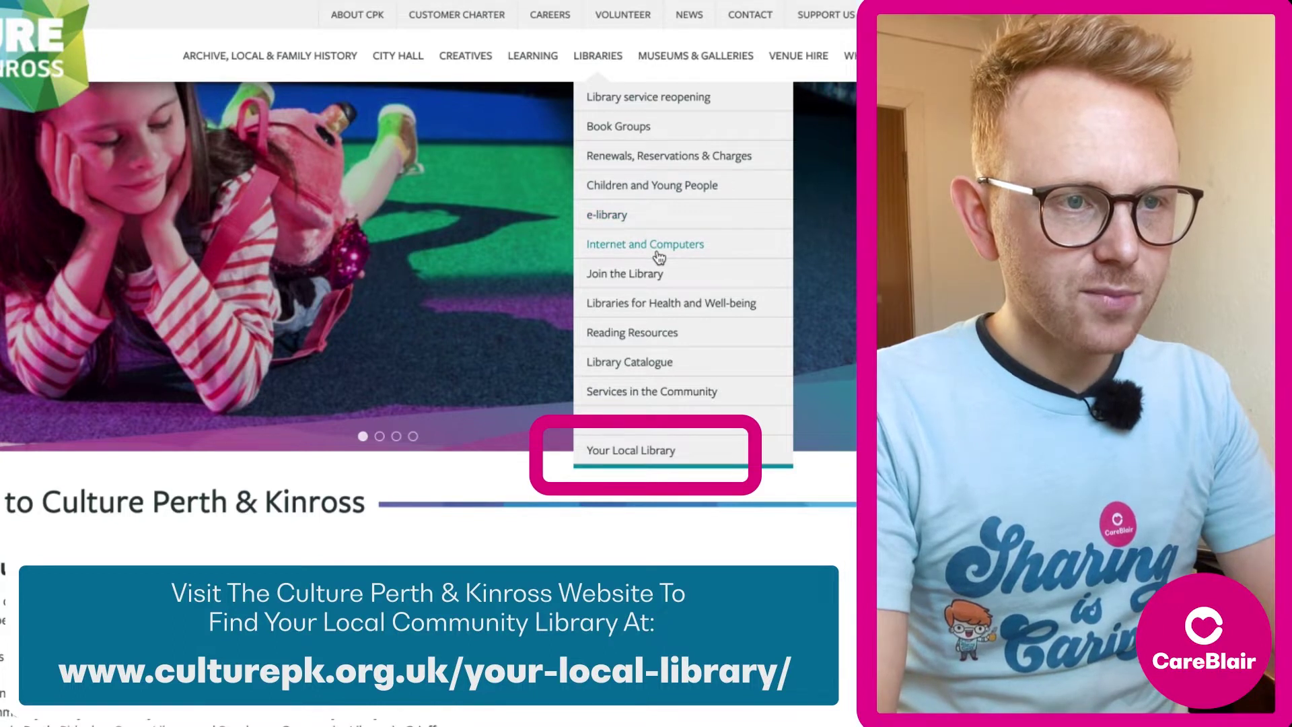
click(629, 457)
Look through the list of local libraries and their addresses, including Blairgowrie Library
scroll(774, 430, down, 3)
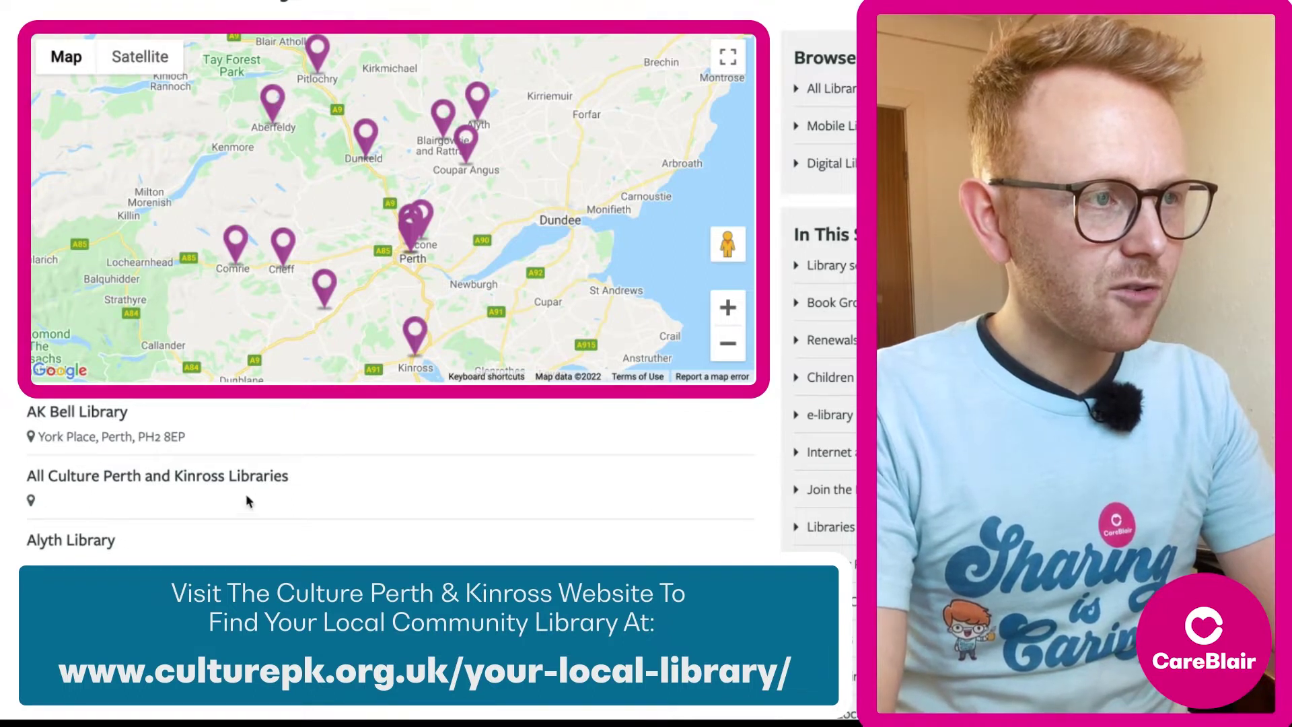
scroll(240, 491, down, 2)
scroll(240, 491, down, 1)
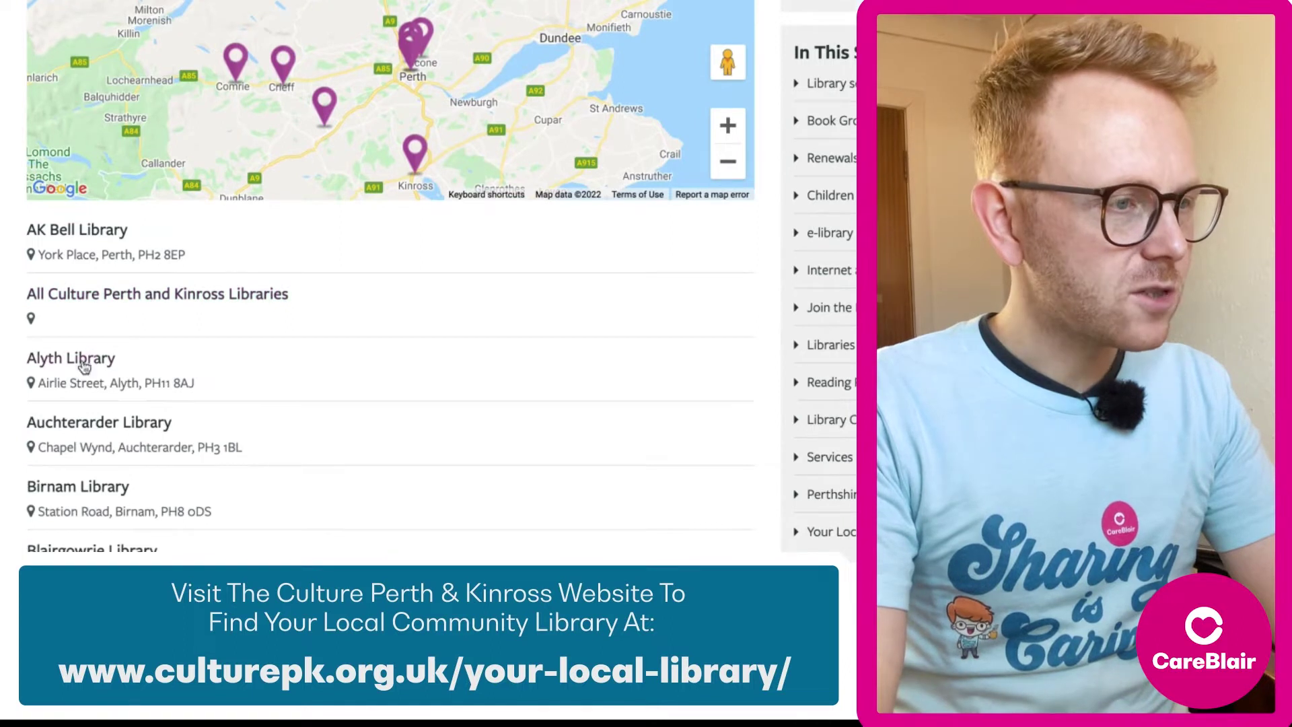
scroll(179, 391, down, 3)
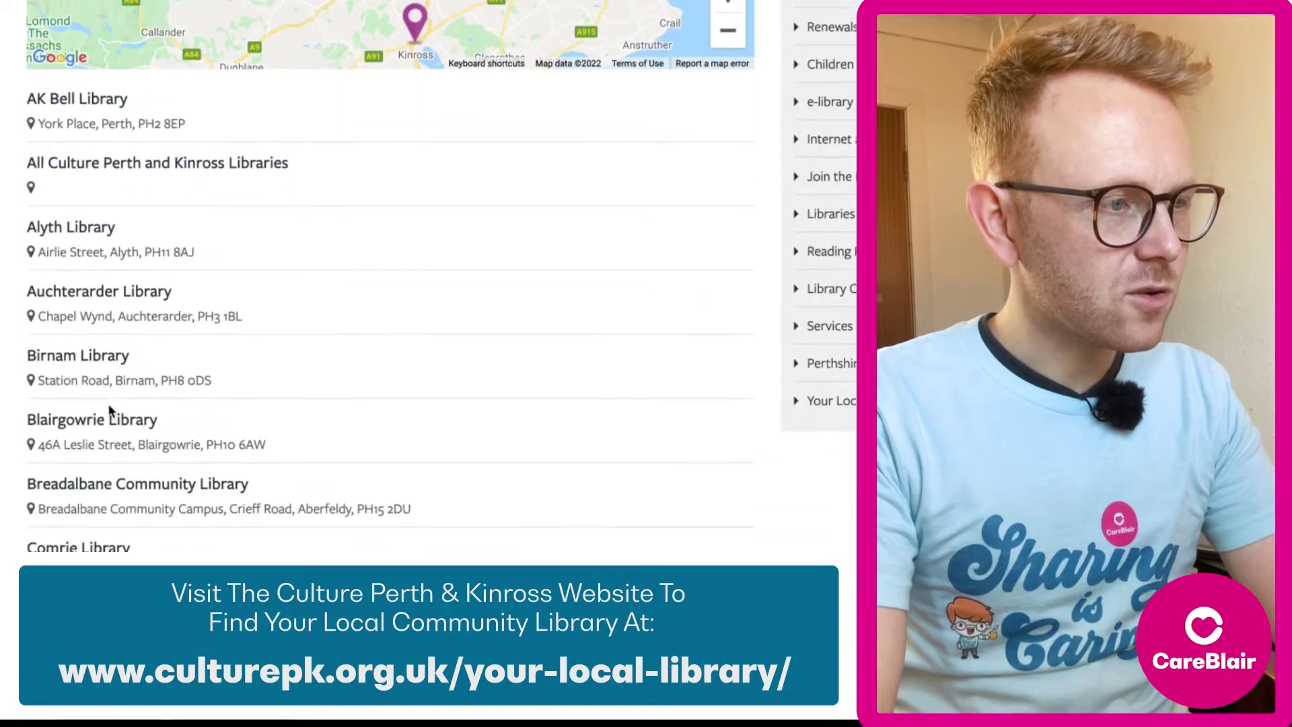
scroll(111, 410, down, 1)
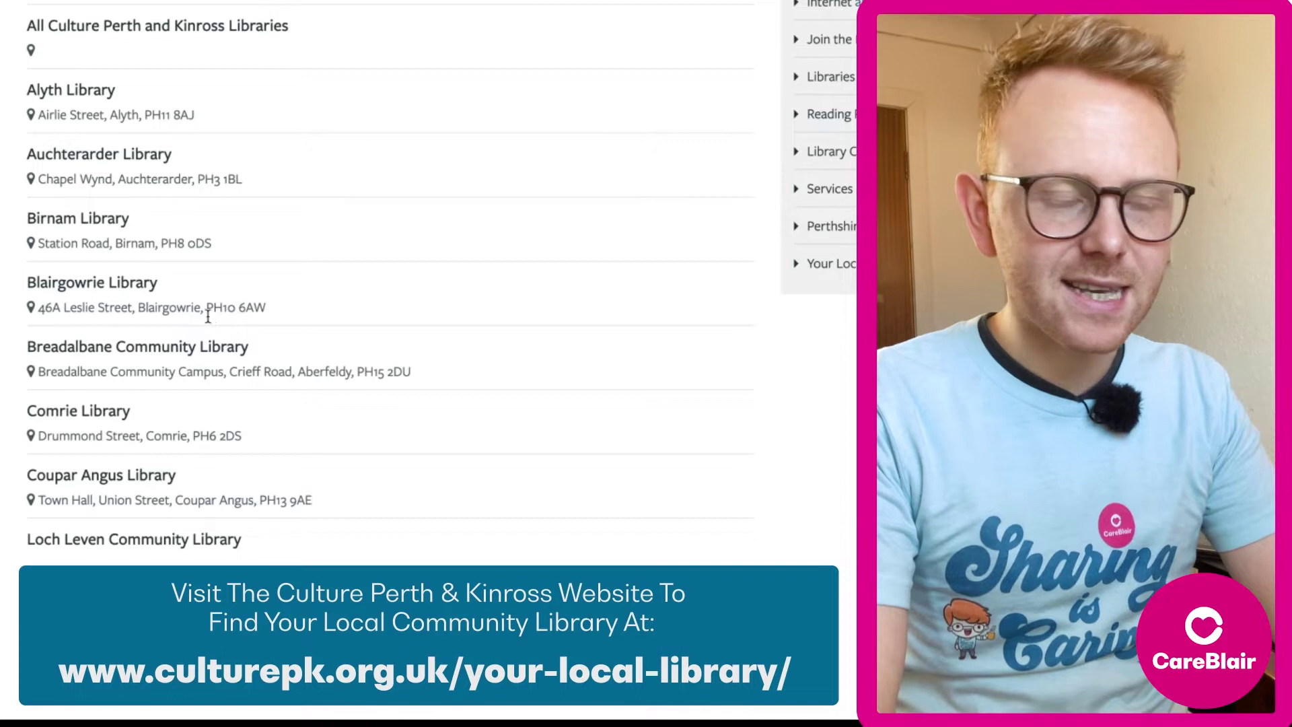
scroll(212, 316, up, 4)
scroll(210, 323, up, 2)
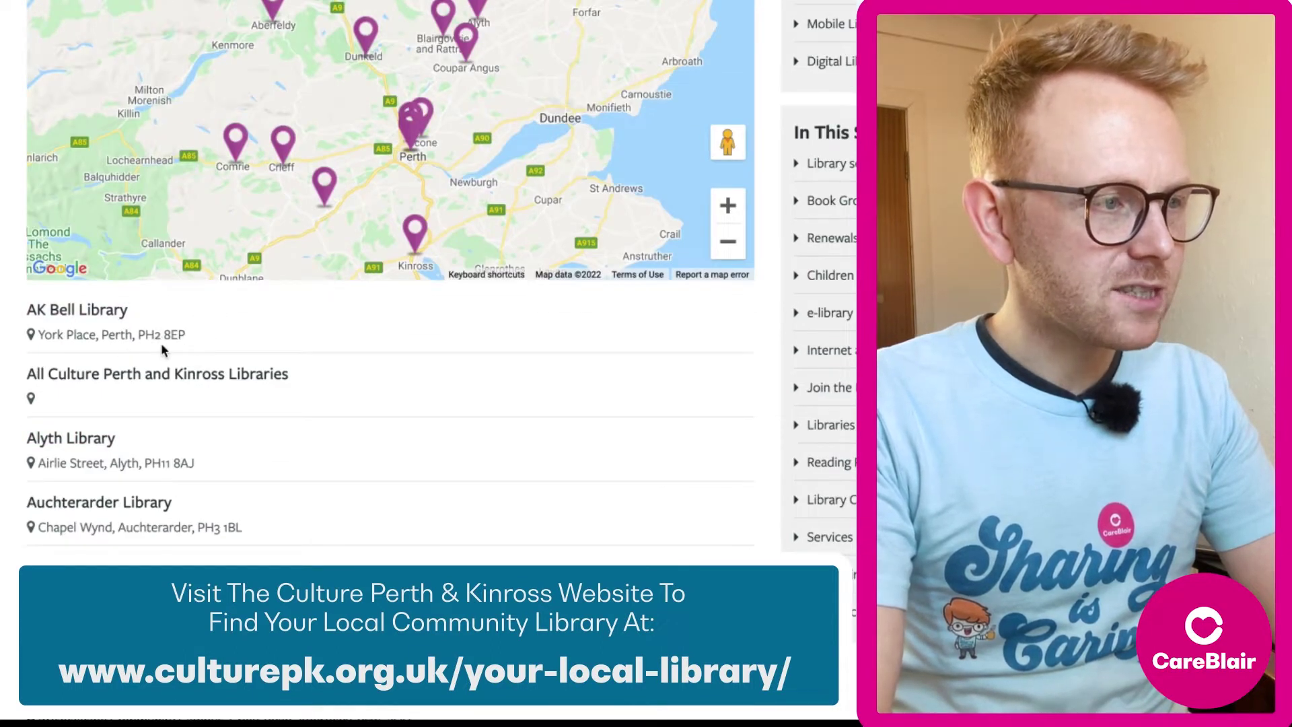
scroll(164, 357, down, 7)
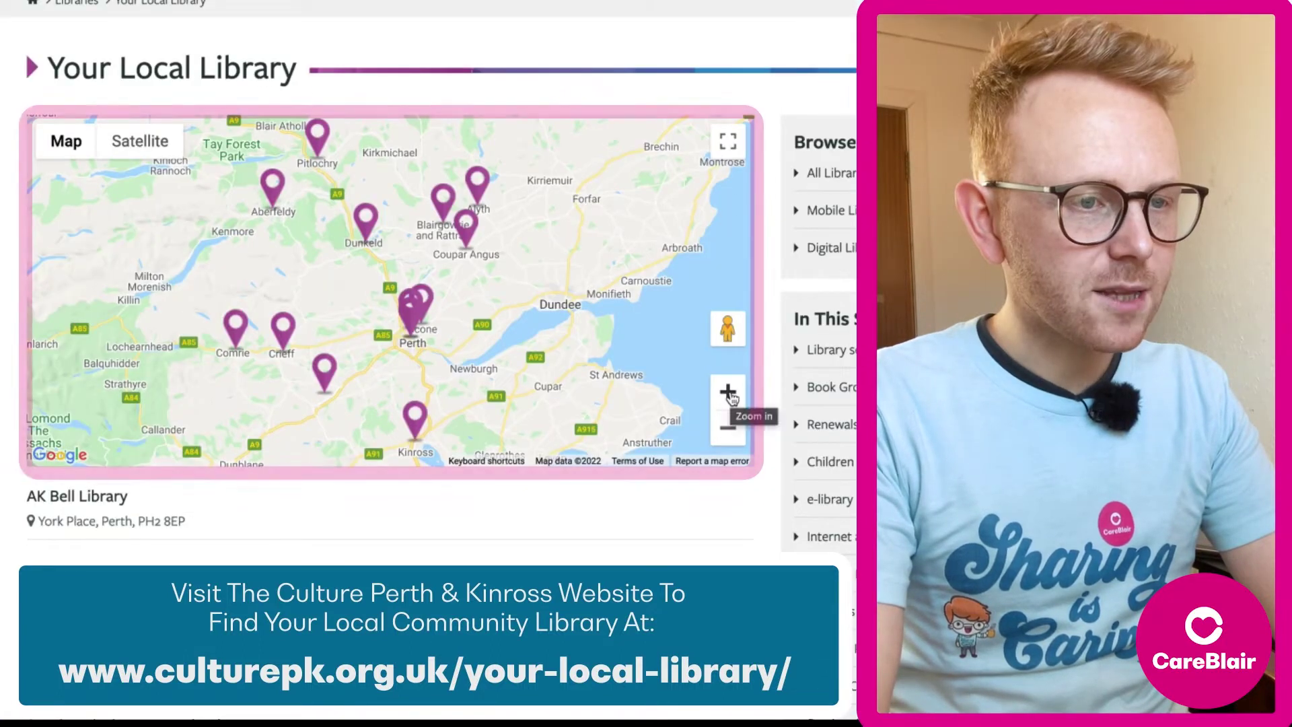
Find AK Bell Library in Perth on the library map and display its marker's details
click(728, 393)
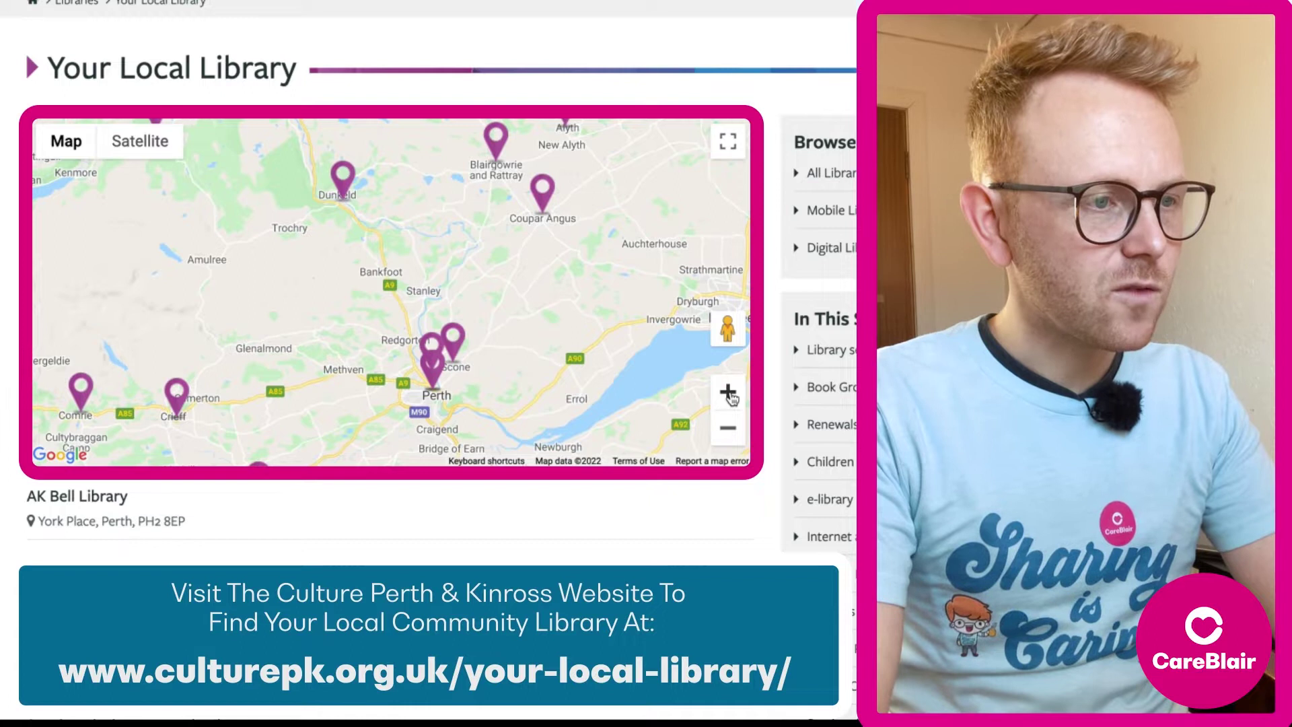
click(729, 393)
click(728, 393)
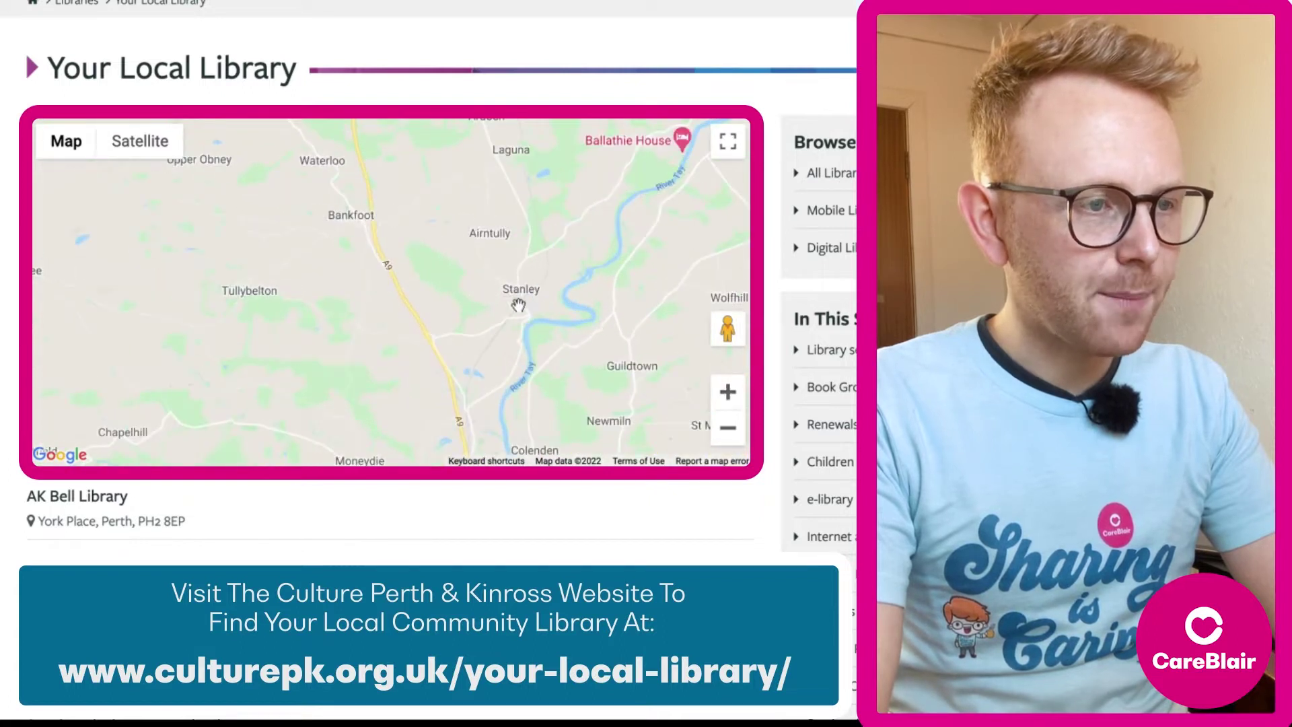
drag(529, 346, 453, 199)
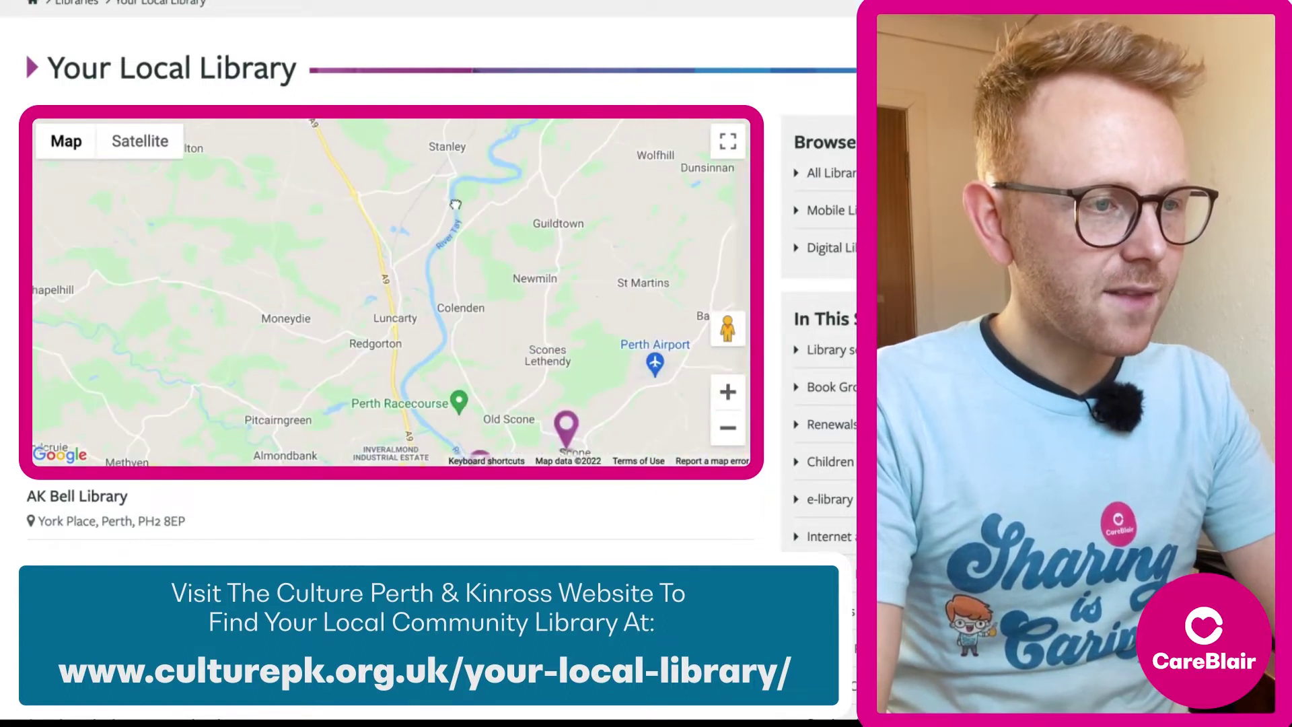
drag(602, 450, 532, 336)
drag(577, 390, 609, 290)
drag(576, 360, 520, 308)
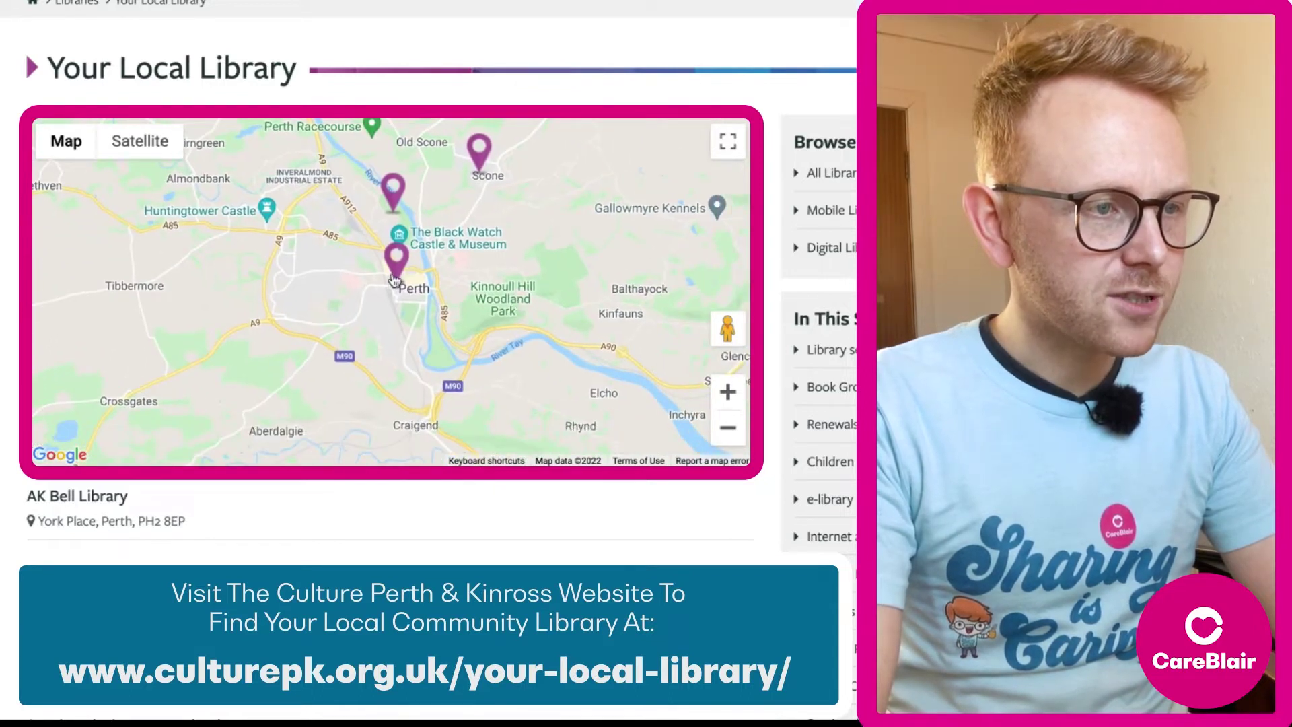
click(728, 392)
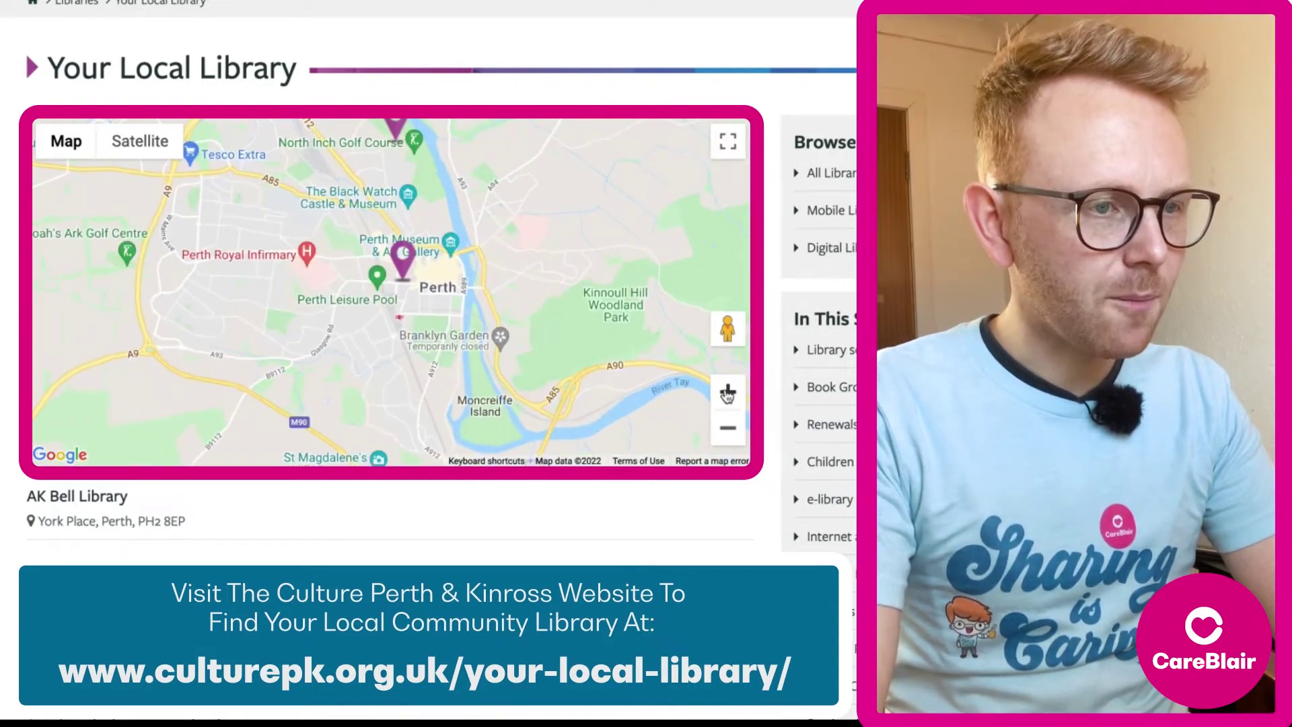
click(727, 392)
click(728, 392)
click(727, 392)
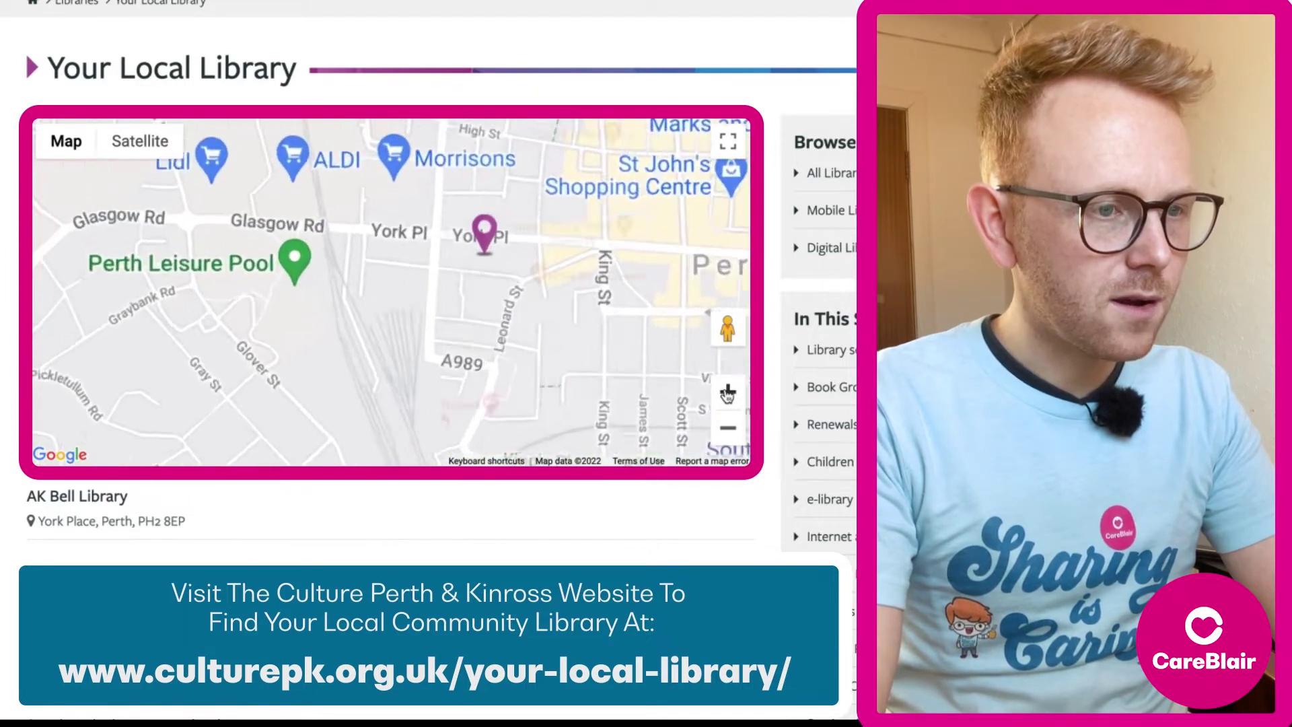
click(727, 392)
drag(488, 301, 447, 330)
click(447, 330)
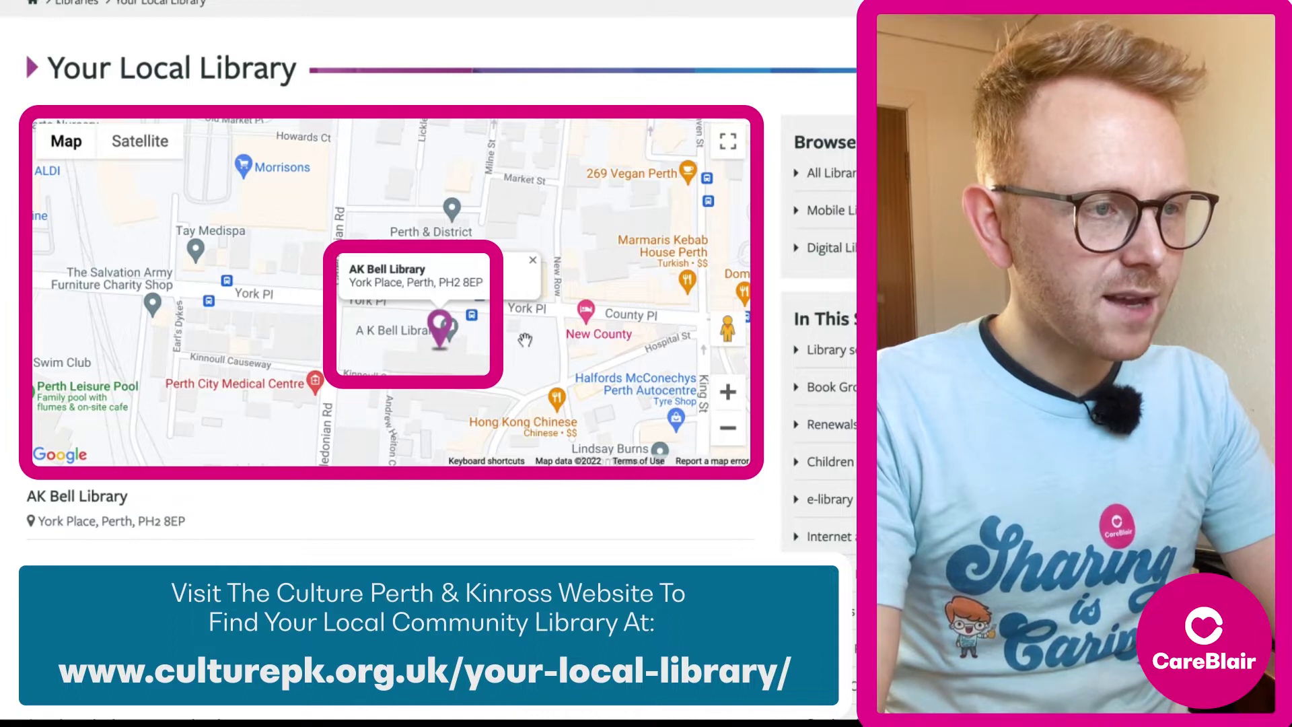
Return to a wider map of Perth and close the AK Bell Library details
click(727, 428)
click(728, 428)
click(727, 428)
click(731, 431)
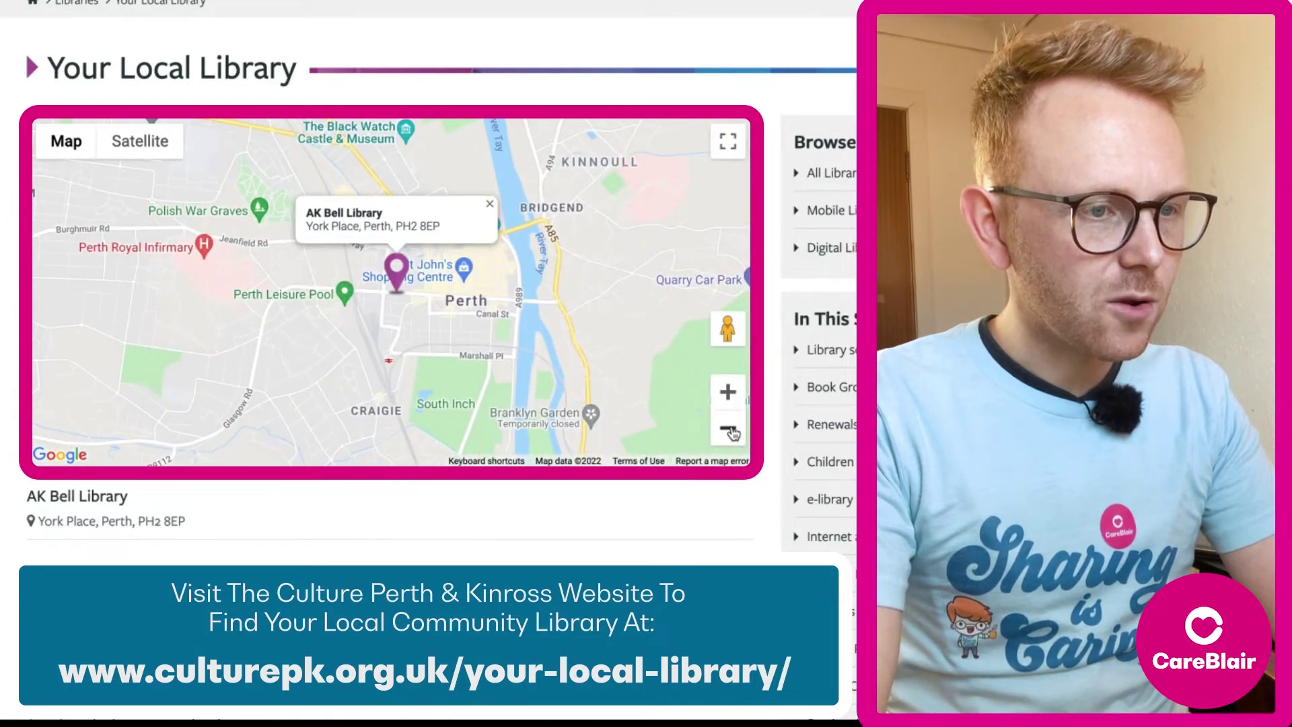
click(489, 204)
Locate the library marker in Blairgowrie and examine the streets around it at close range
click(728, 436)
click(728, 436)
drag(630, 131, 474, 372)
drag(567, 166, 534, 407)
drag(471, 285, 353, 296)
drag(542, 263, 451, 325)
drag(459, 266, 333, 446)
drag(442, 254, 512, 306)
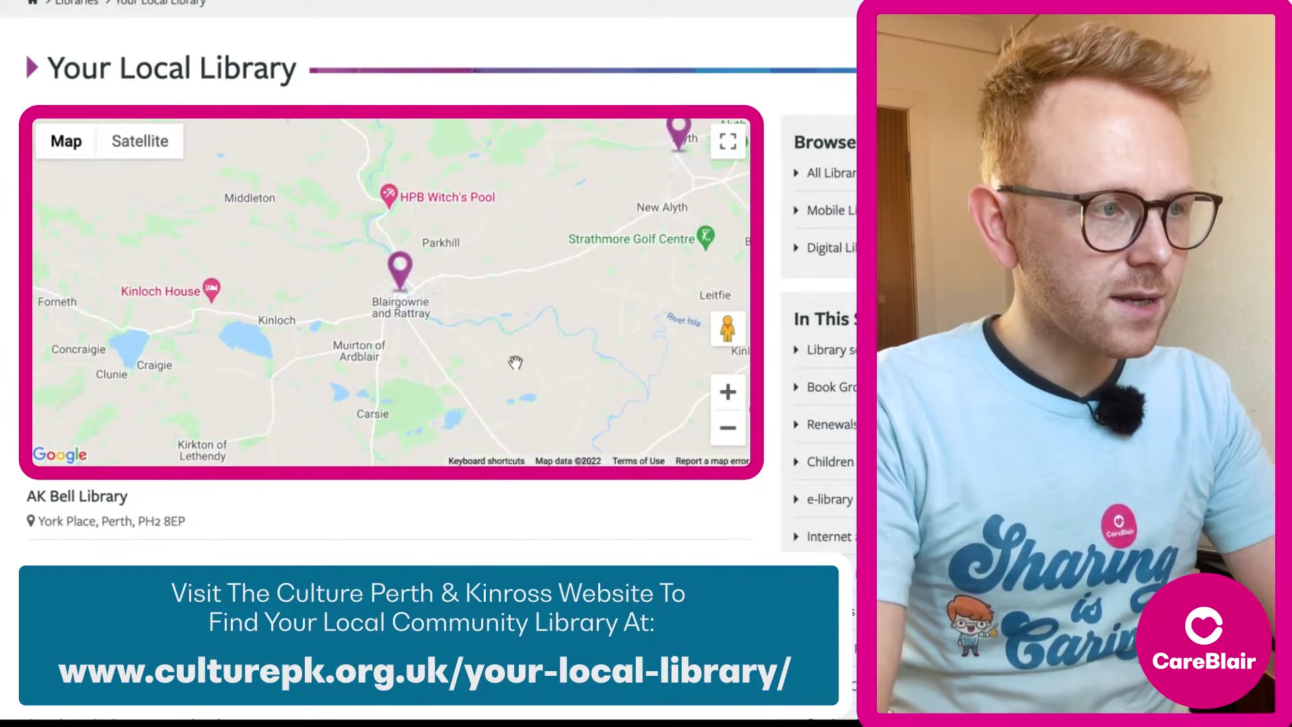
drag(515, 362, 531, 339)
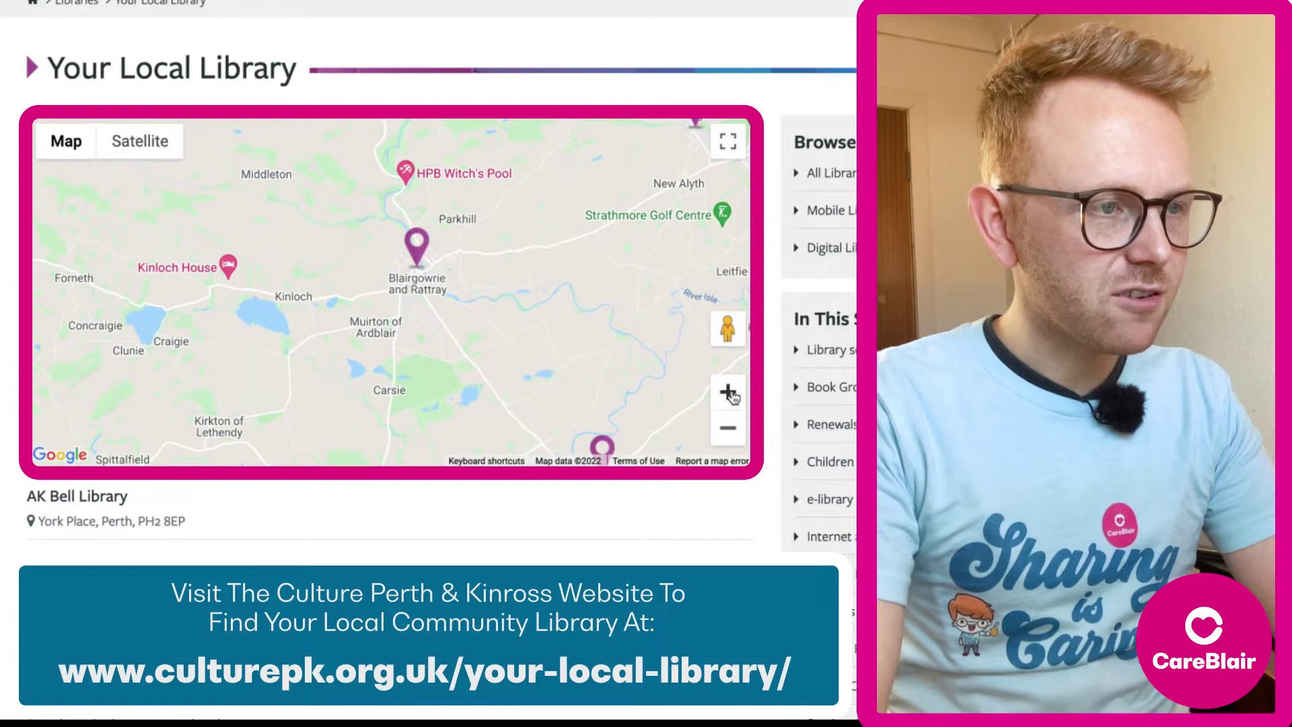
click(728, 392)
click(728, 393)
click(728, 393)
click(728, 392)
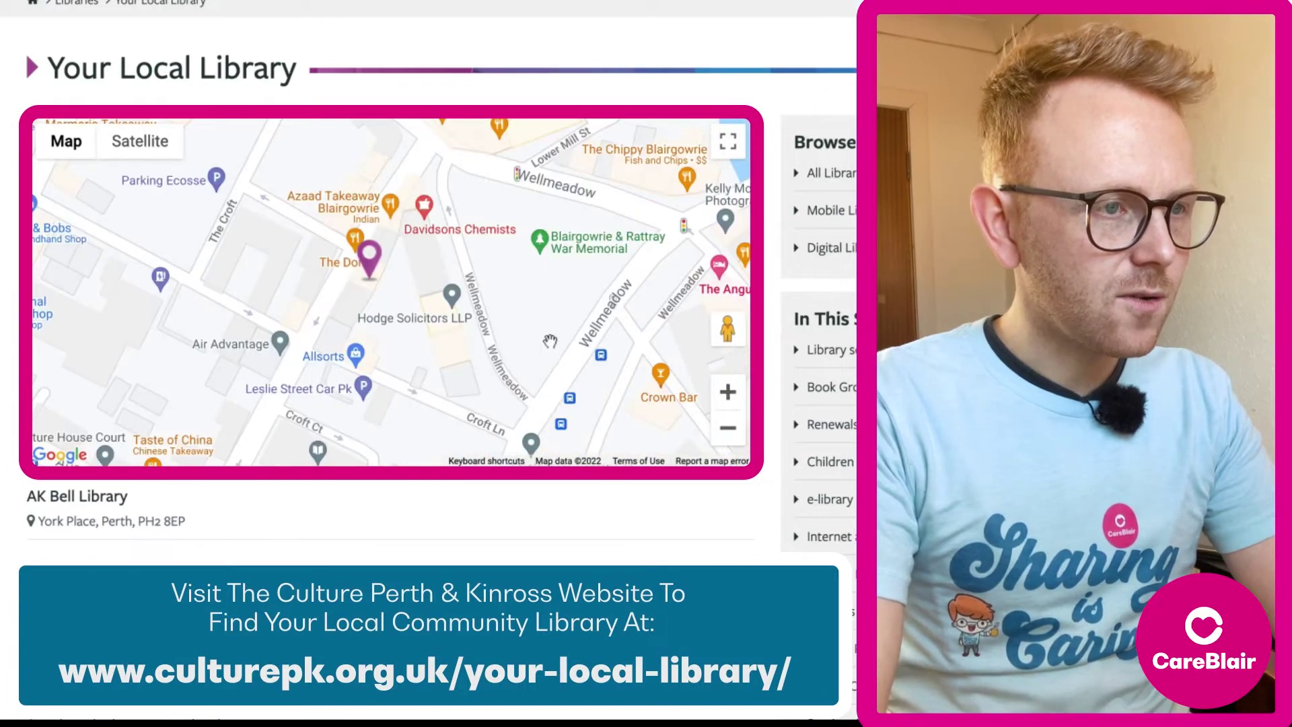
drag(552, 333, 500, 333)
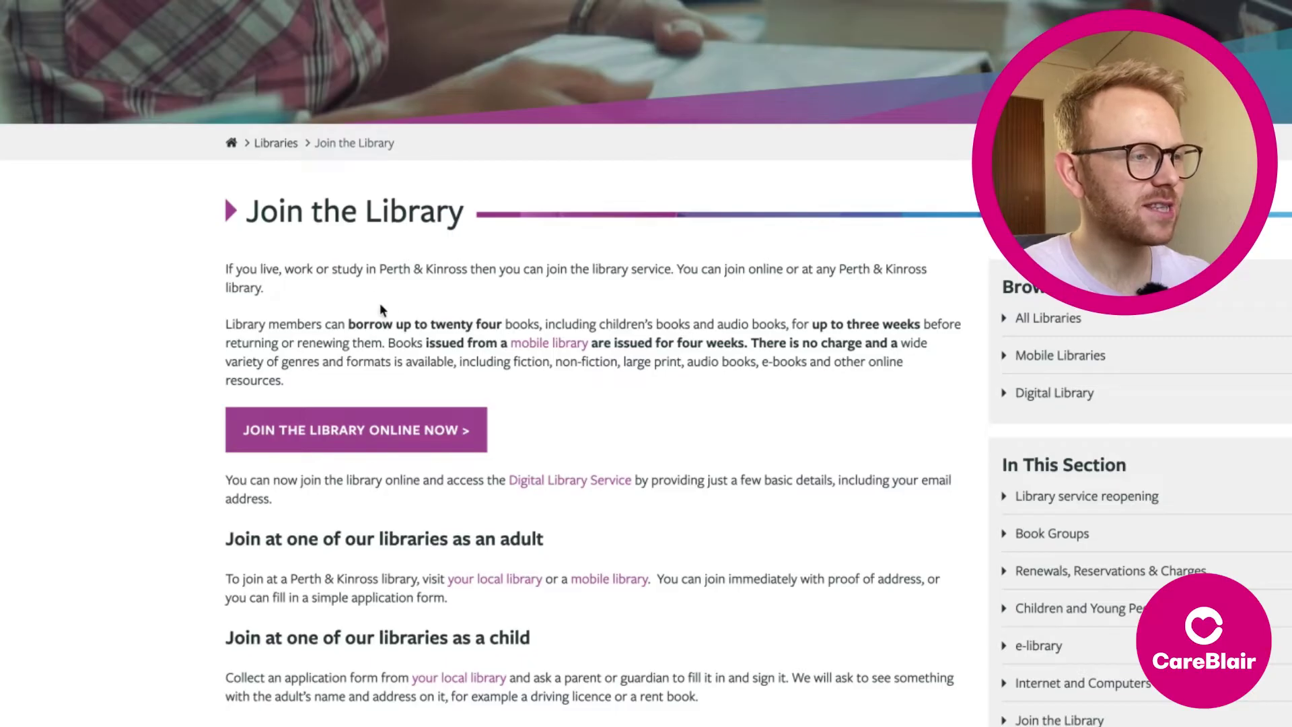
Highlight the Join the Library page's heading and its online joining link
drag(466, 221, 238, 222)
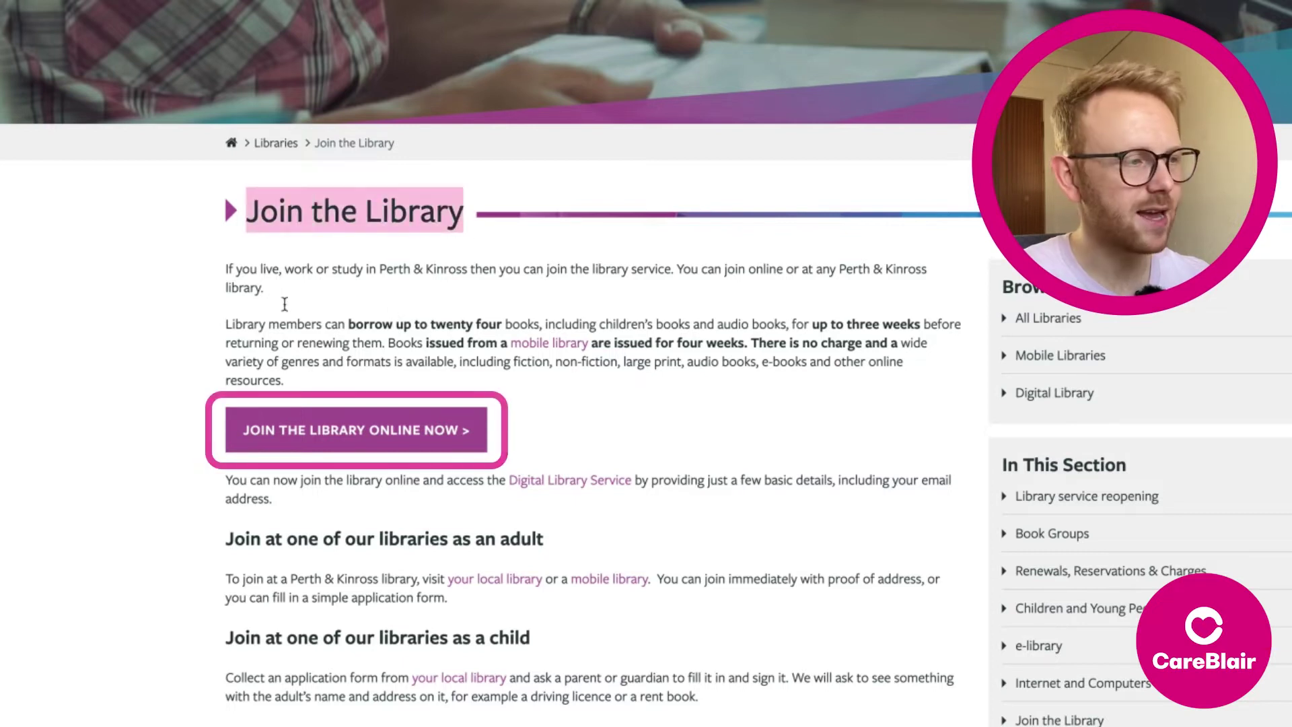
drag(524, 426, 212, 443)
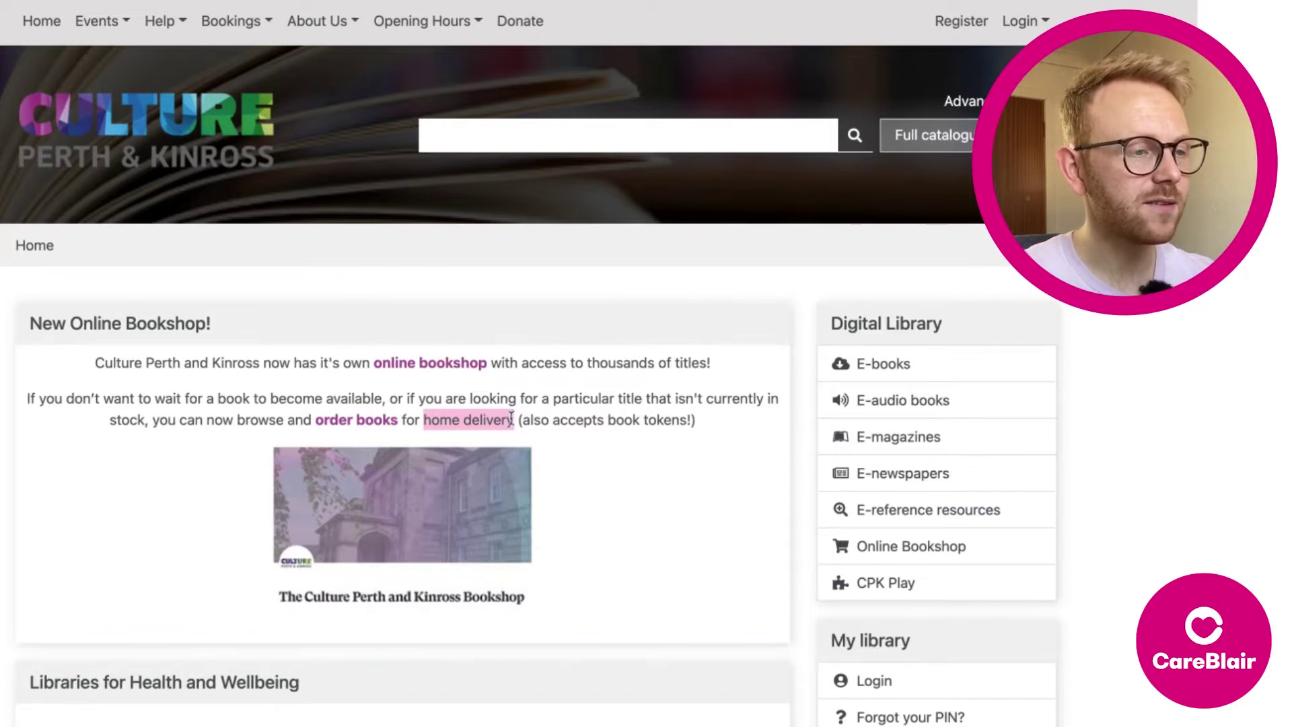
Review the library catalogue home page, including the Digital Library, PressReader and library app sections
scroll(631, 429, down, 7)
scroll(631, 429, down, 8)
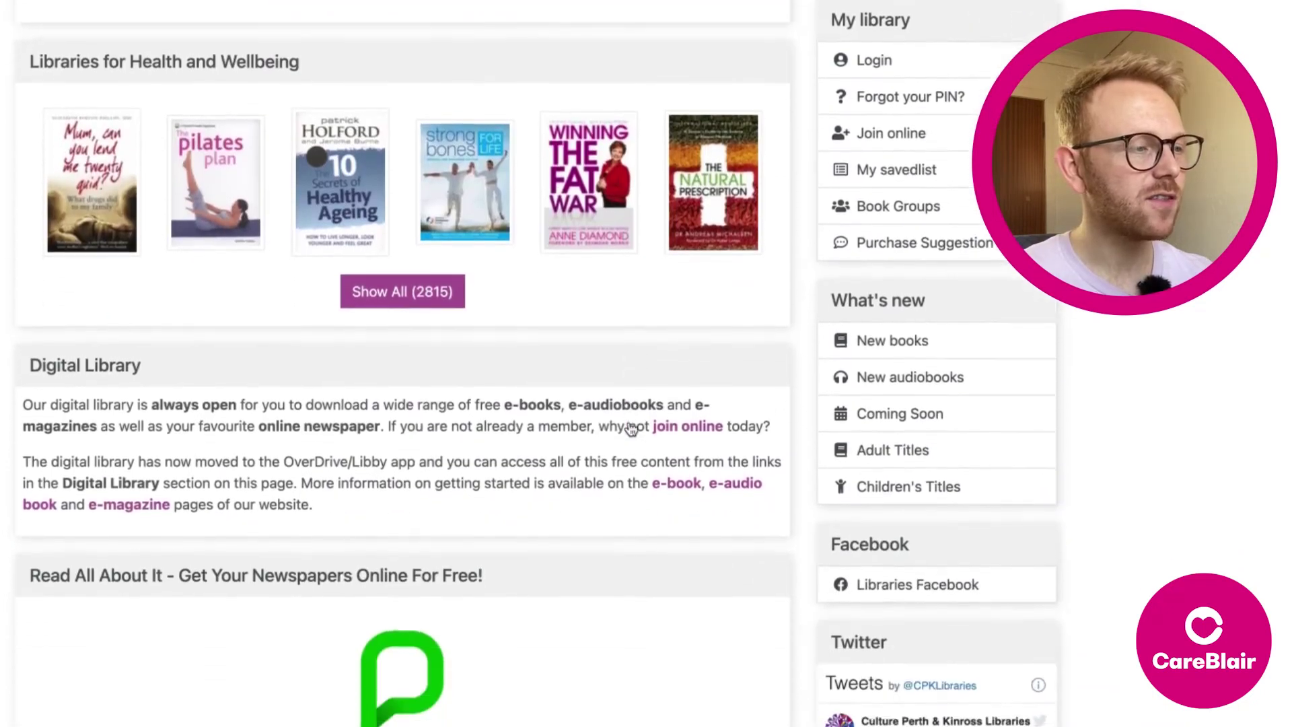
scroll(630, 421, down, 1)
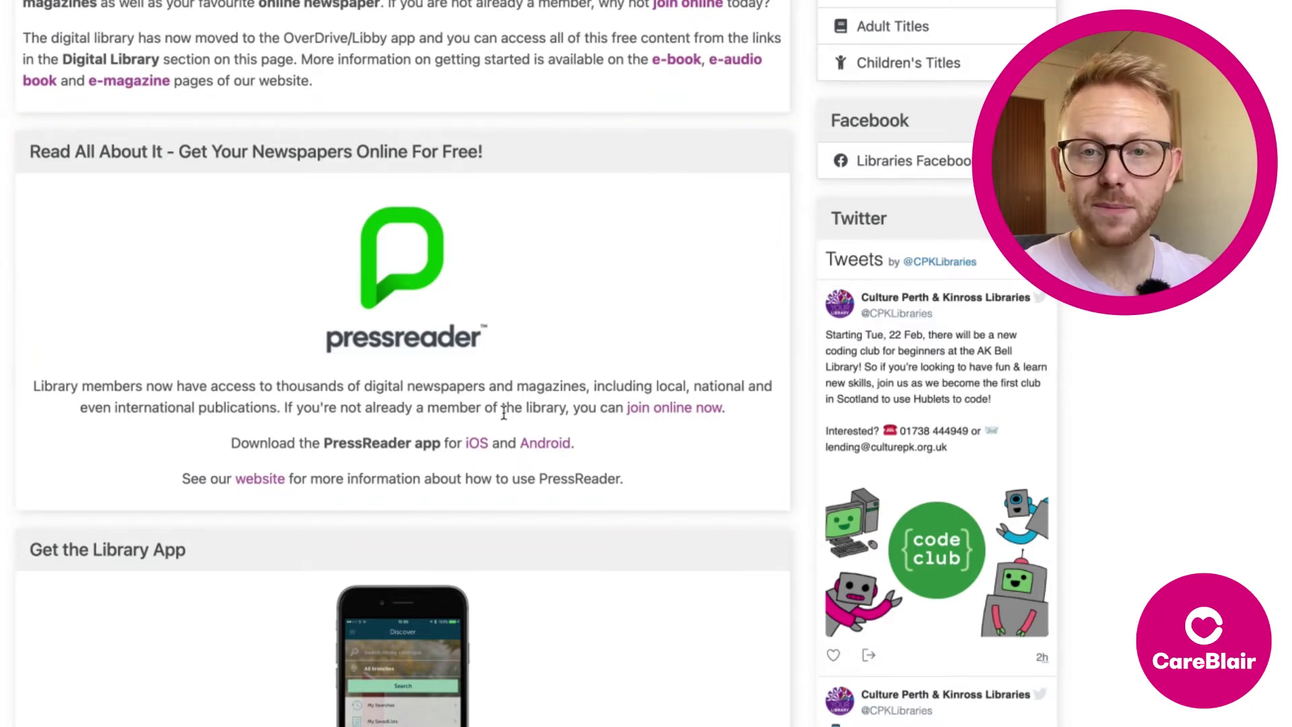
scroll(648, 426, down, 5)
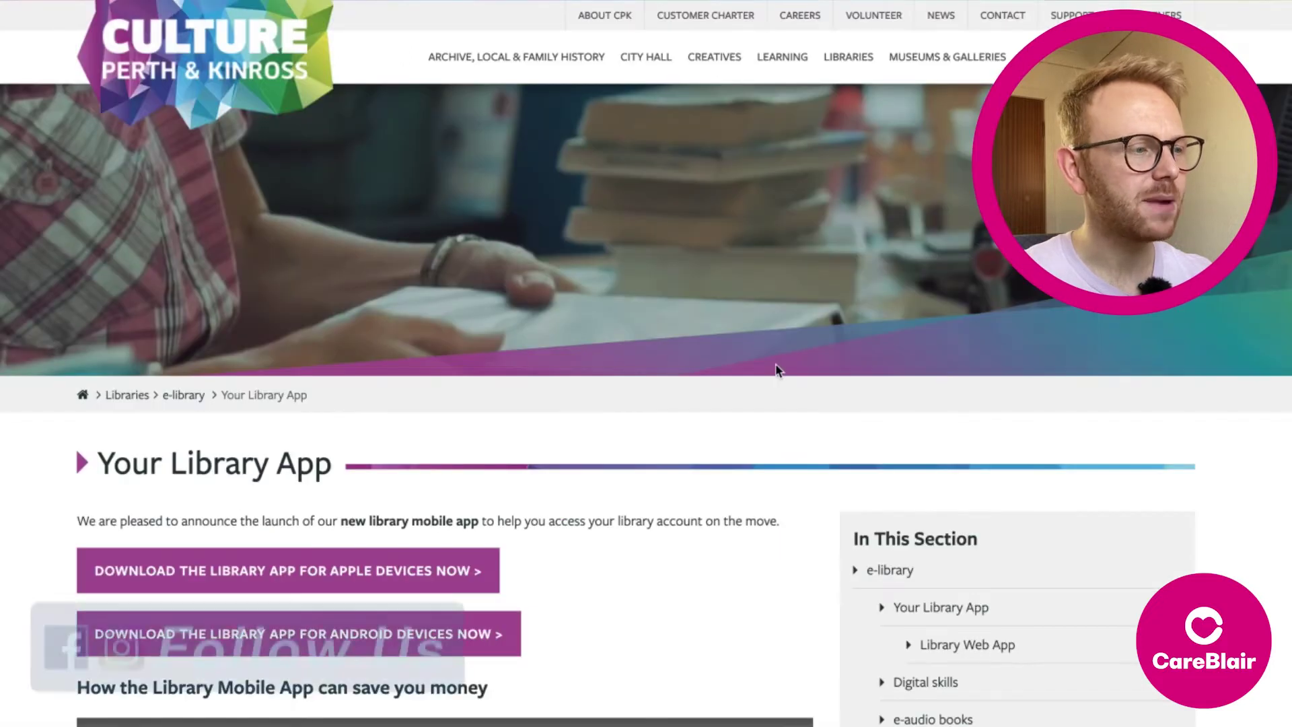
Read the Your Library App page, from the Apple and Android download links to the list of available services
scroll(774, 369, down, 6)
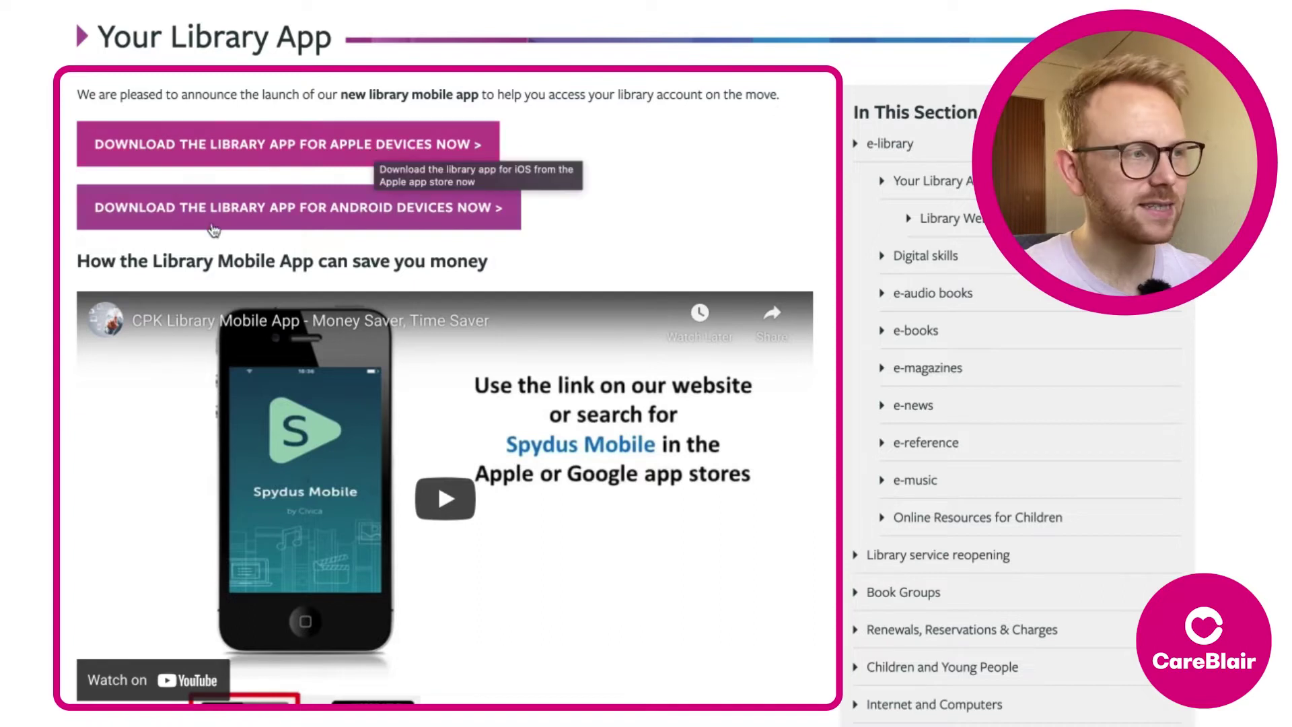
scroll(518, 347, down, 8)
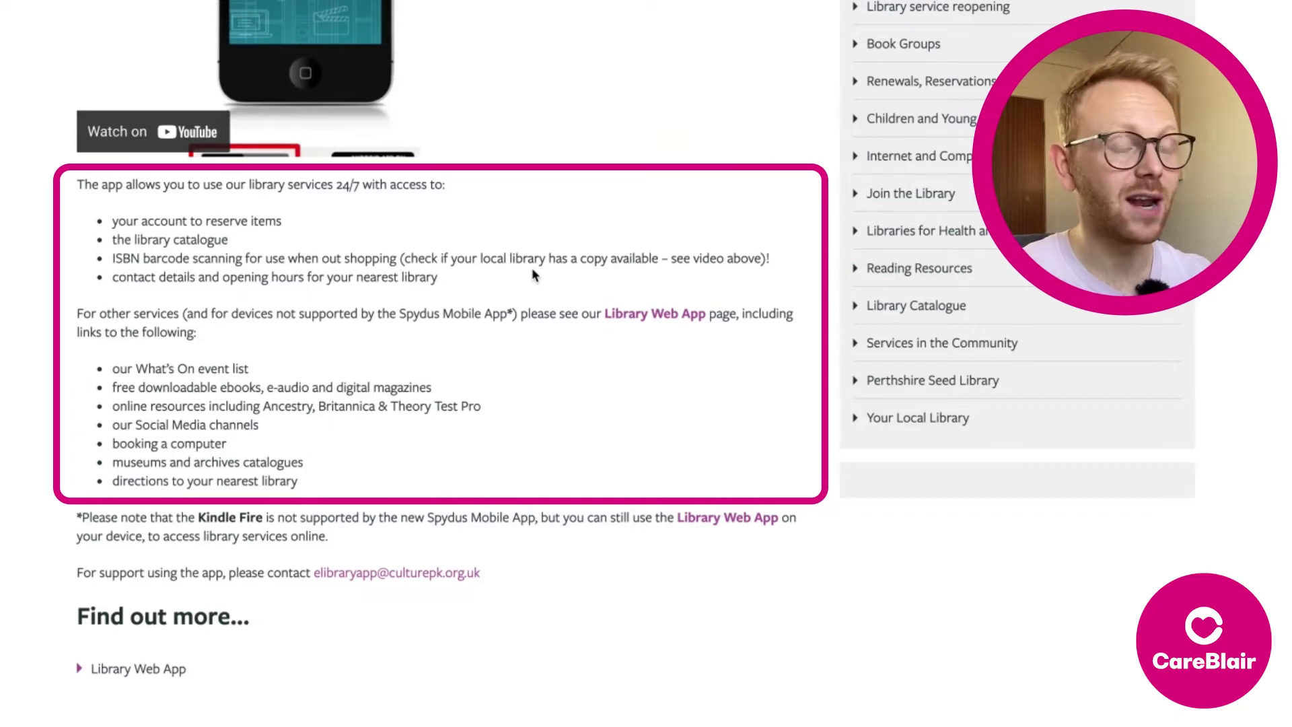
scroll(281, 314, down, 3)
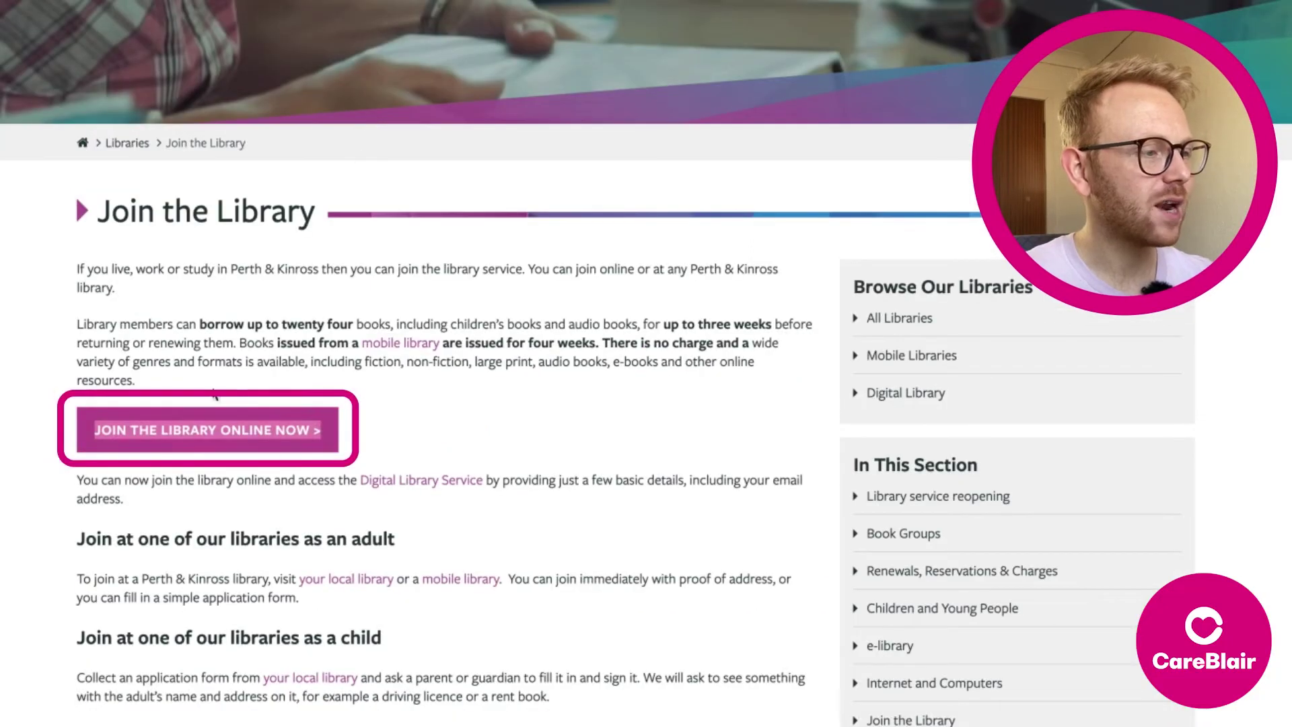
Start joining the library online, accept the membership conditions and review the registration form's fields
click(211, 455)
scroll(657, 431, down, 3)
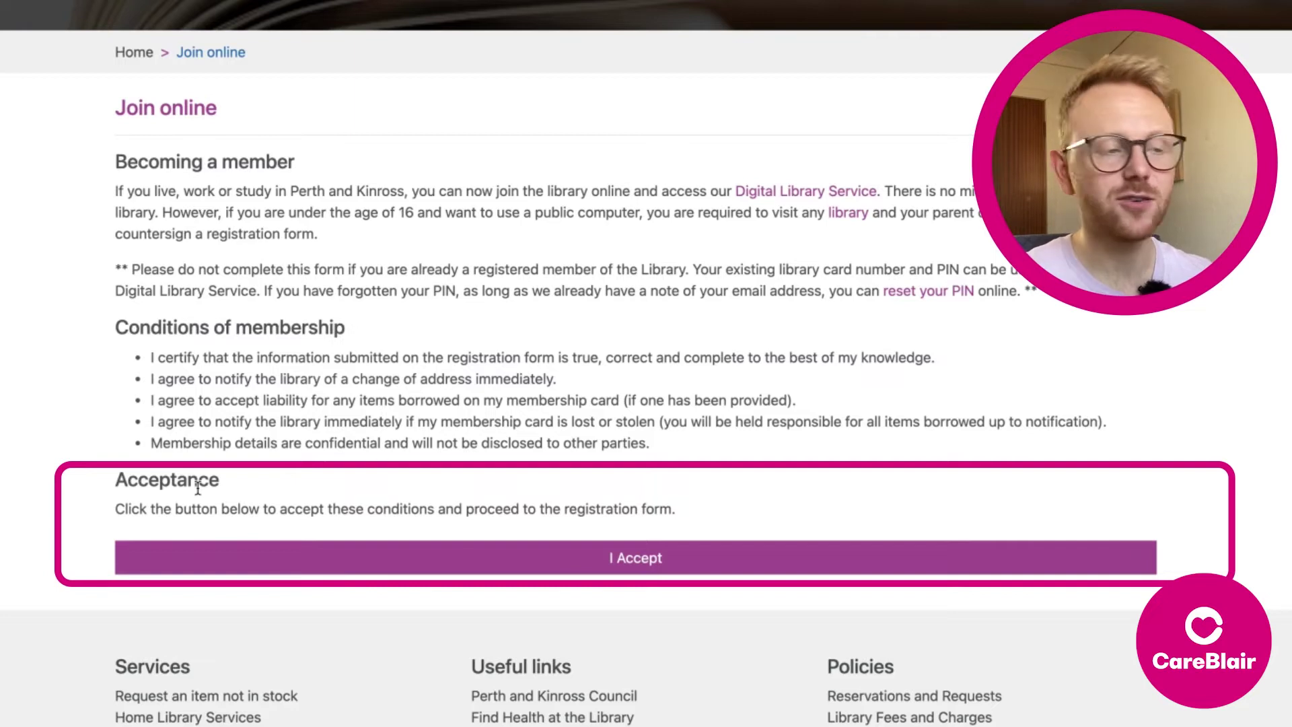
click(646, 563)
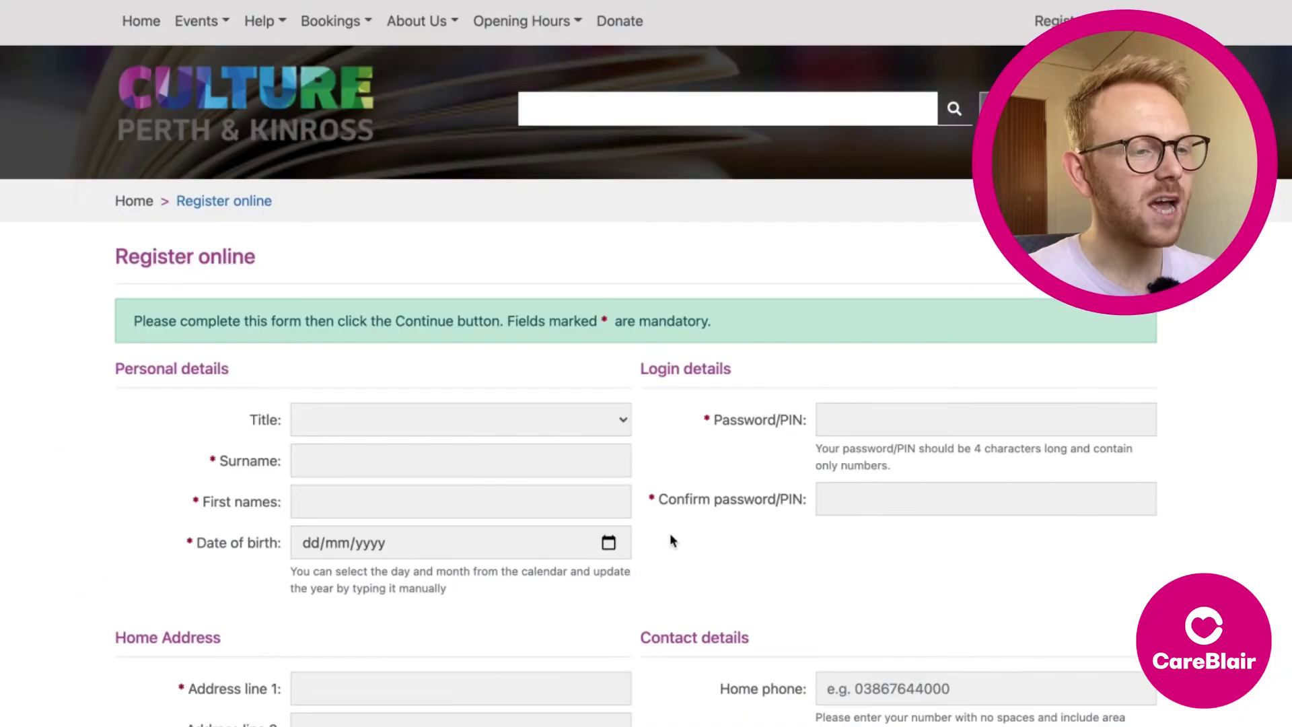
scroll(670, 537, down, 3)
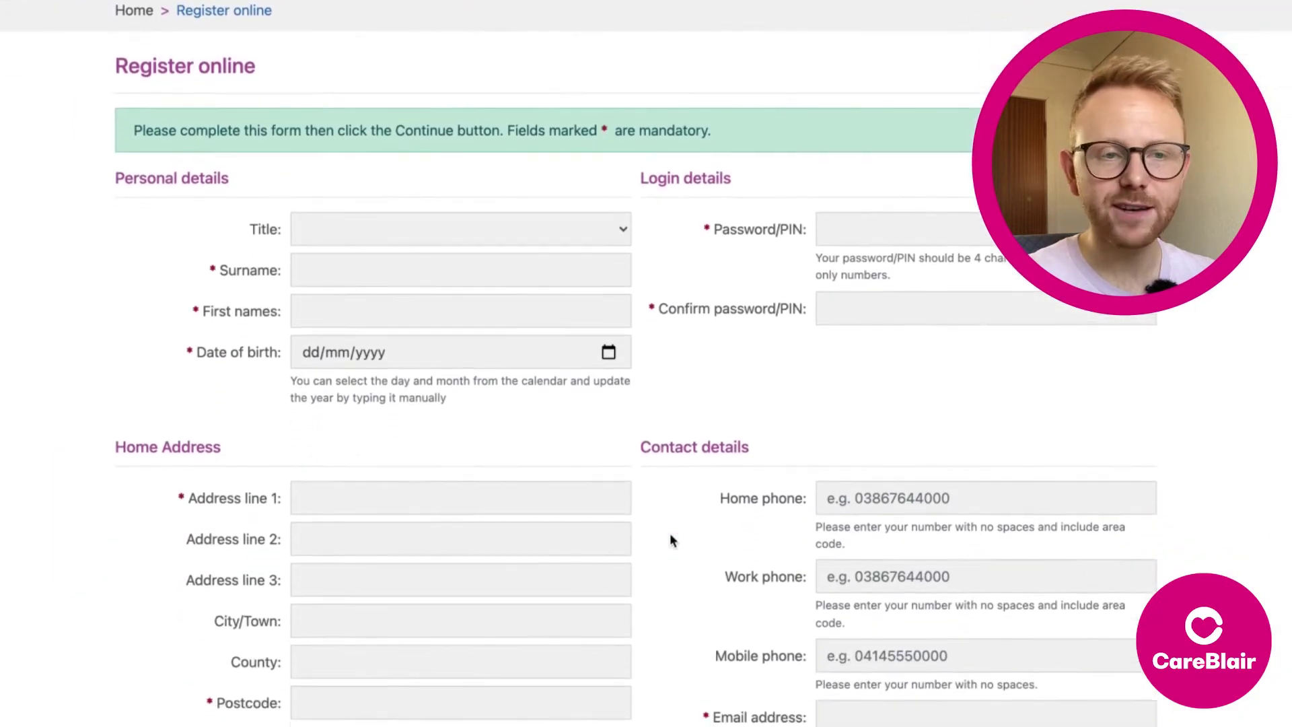
Review the registration form from the personal details to the marketing option and submit it
scroll(671, 540, down, 5)
scroll(670, 540, up, 4)
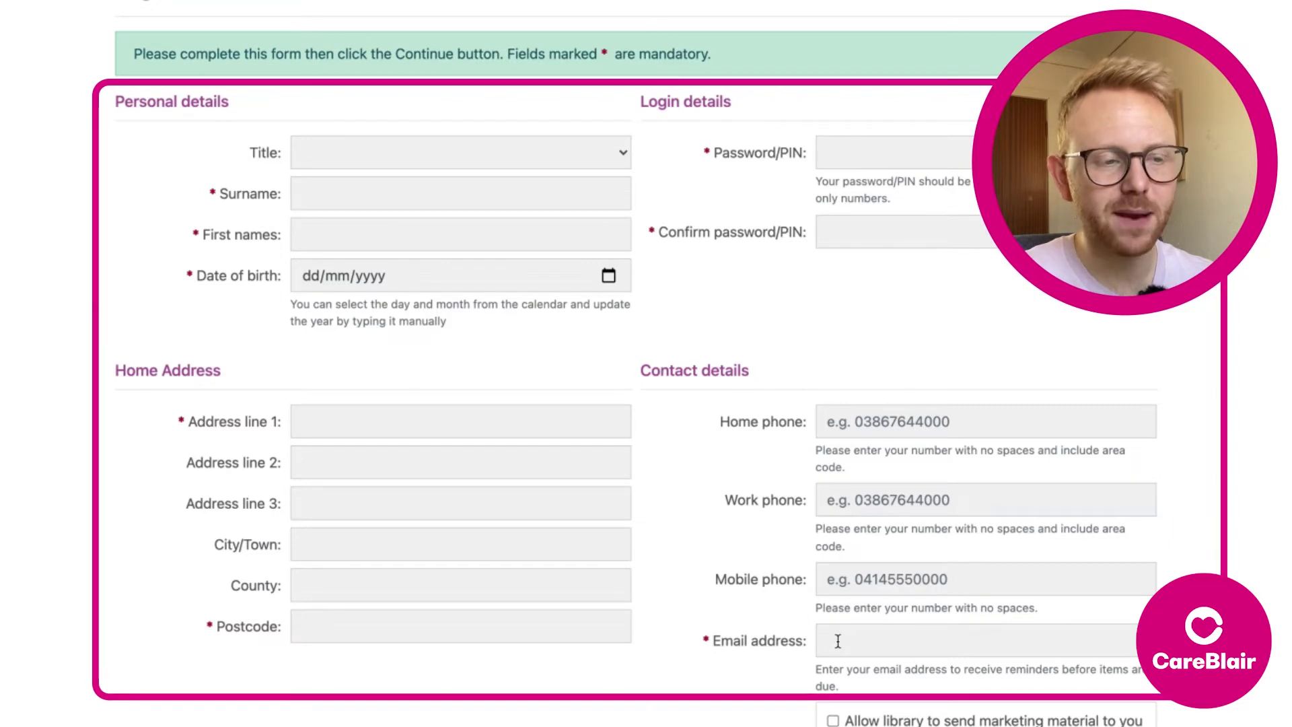
scroll(838, 641, down, 2)
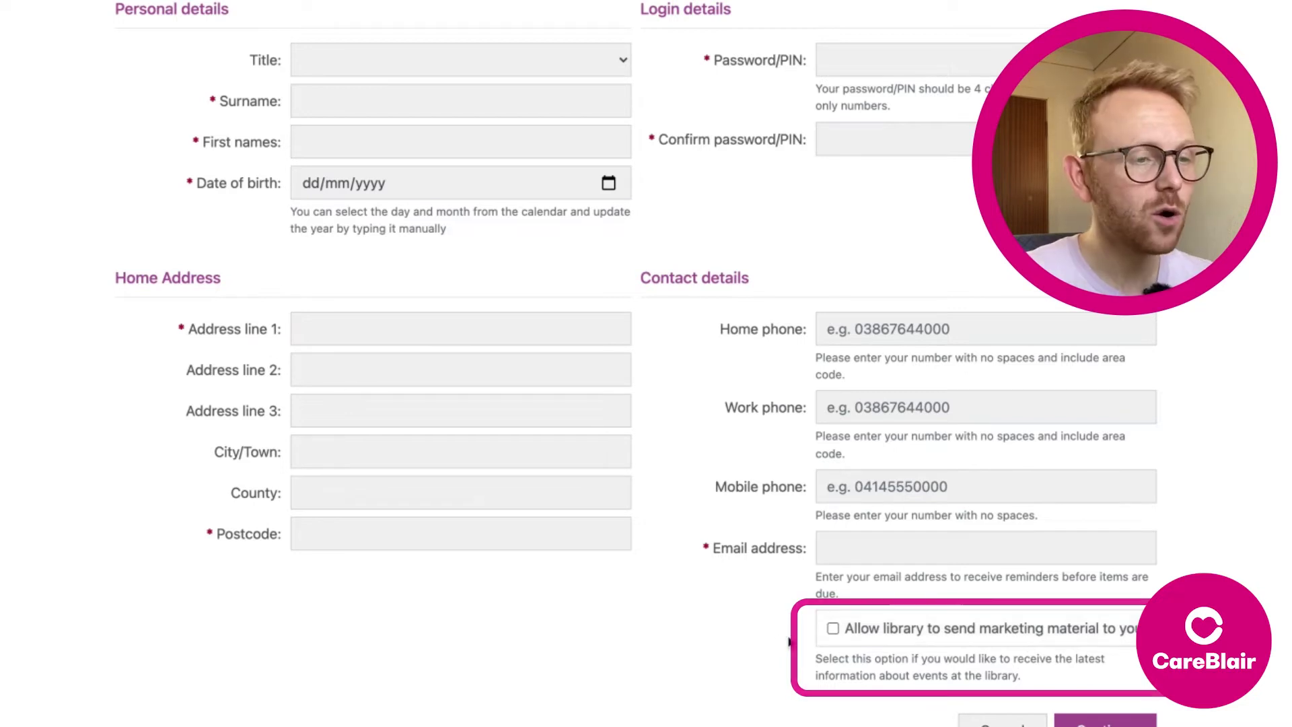
scroll(772, 628, up, 2)
scroll(770, 623, up, 4)
scroll(685, 631, down, 8)
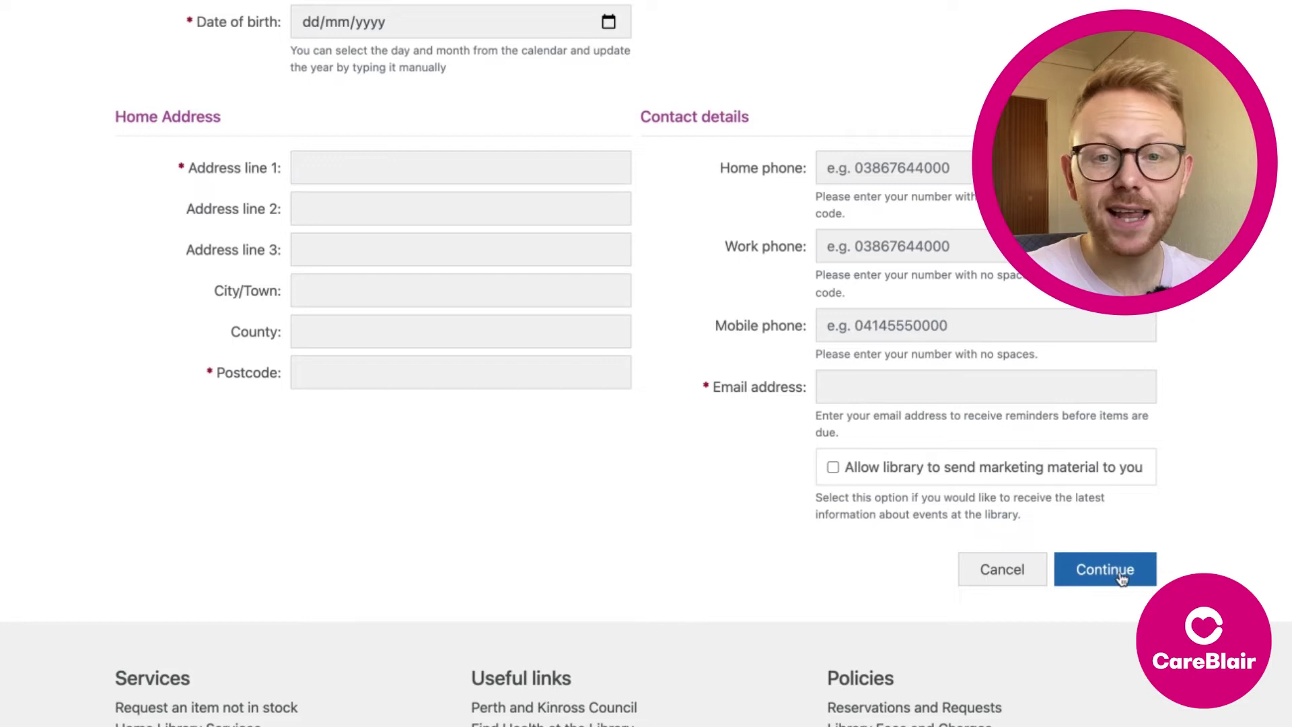
click(1104, 570)
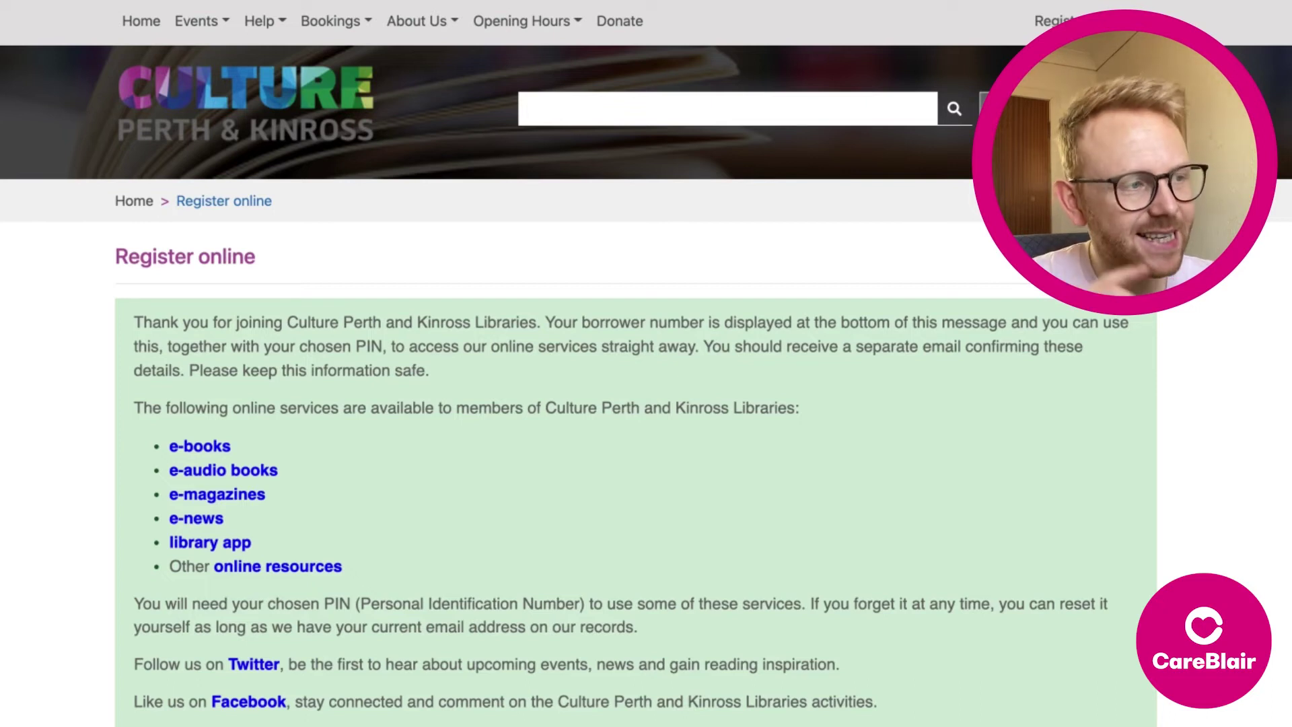
Read the joining confirmation page, including the available online services and the full membership card benefits
scroll(646, 363, down, 4)
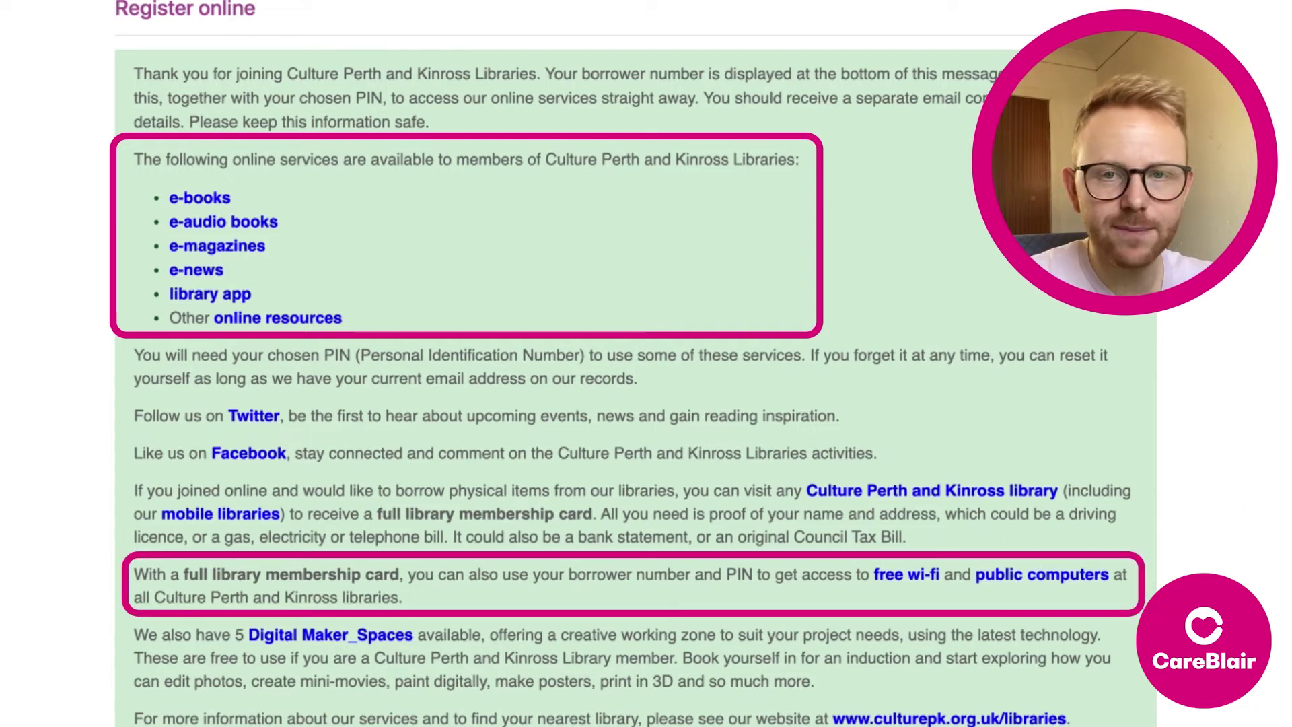
scroll(636, 377, down, 3)
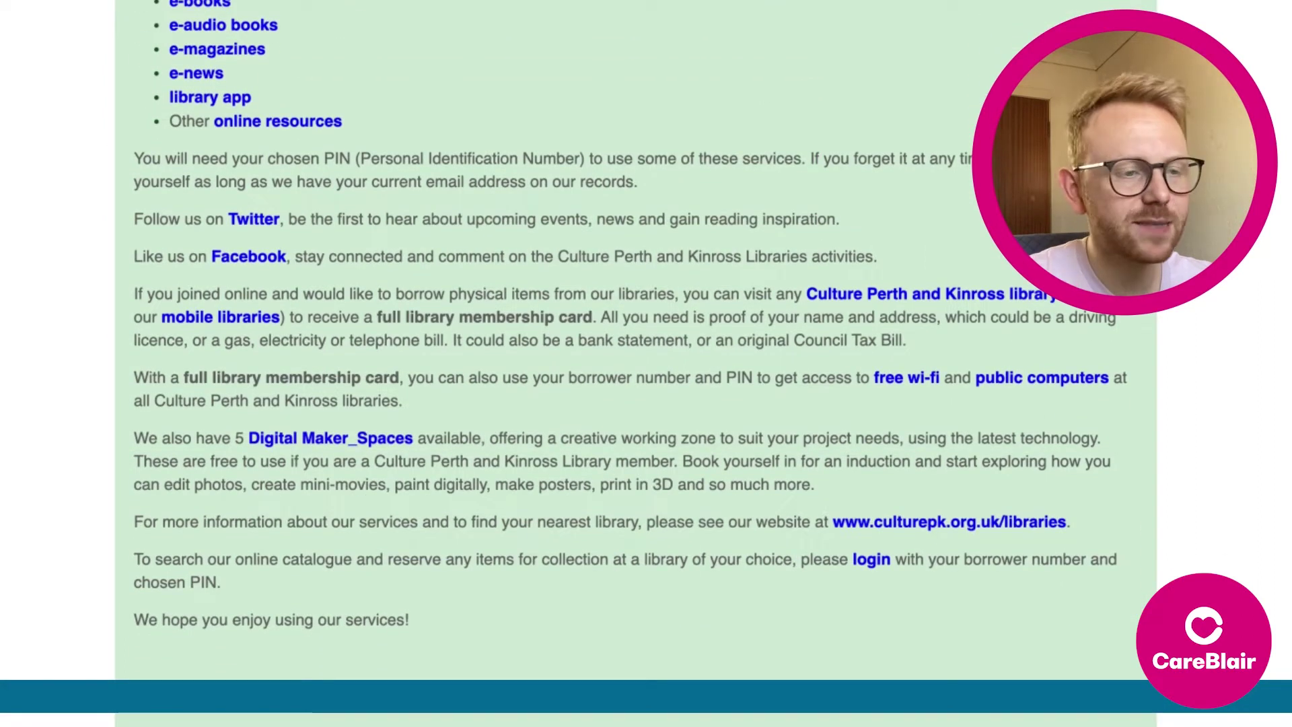
scroll(636, 350, up, 2)
scroll(281, 551, up, 3)
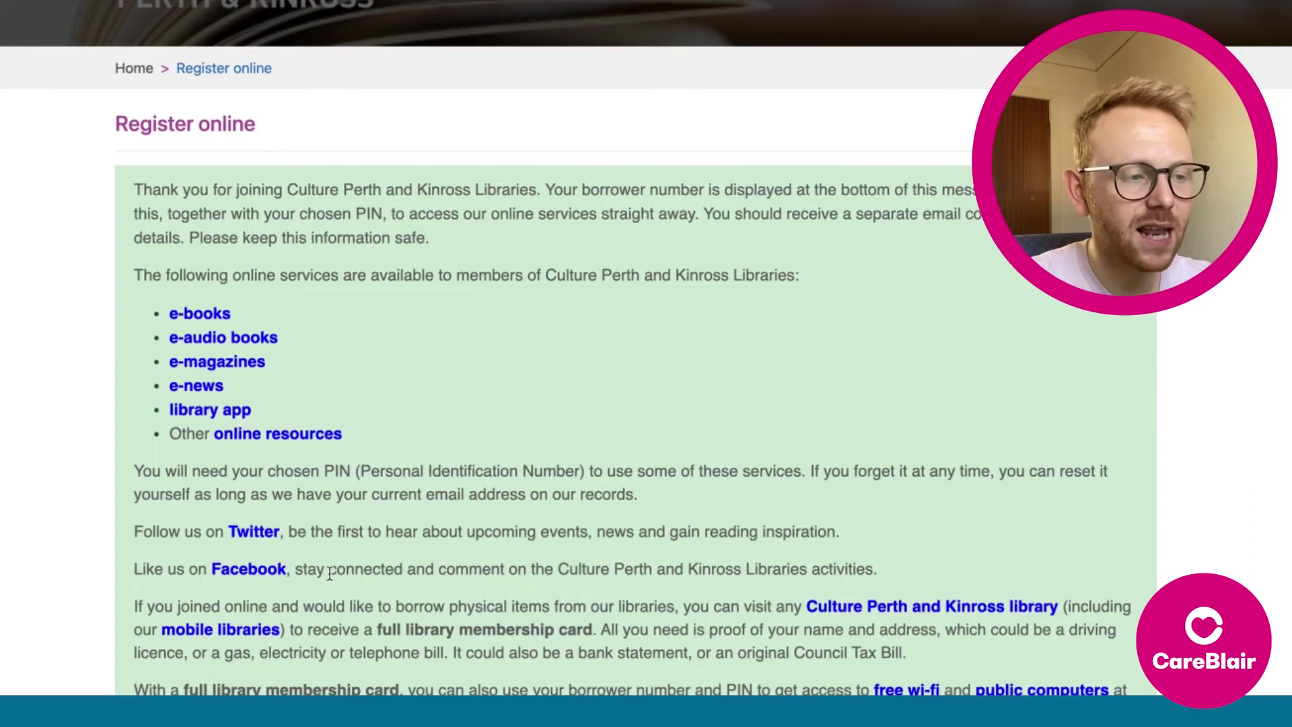
scroll(373, 596, down, 1)
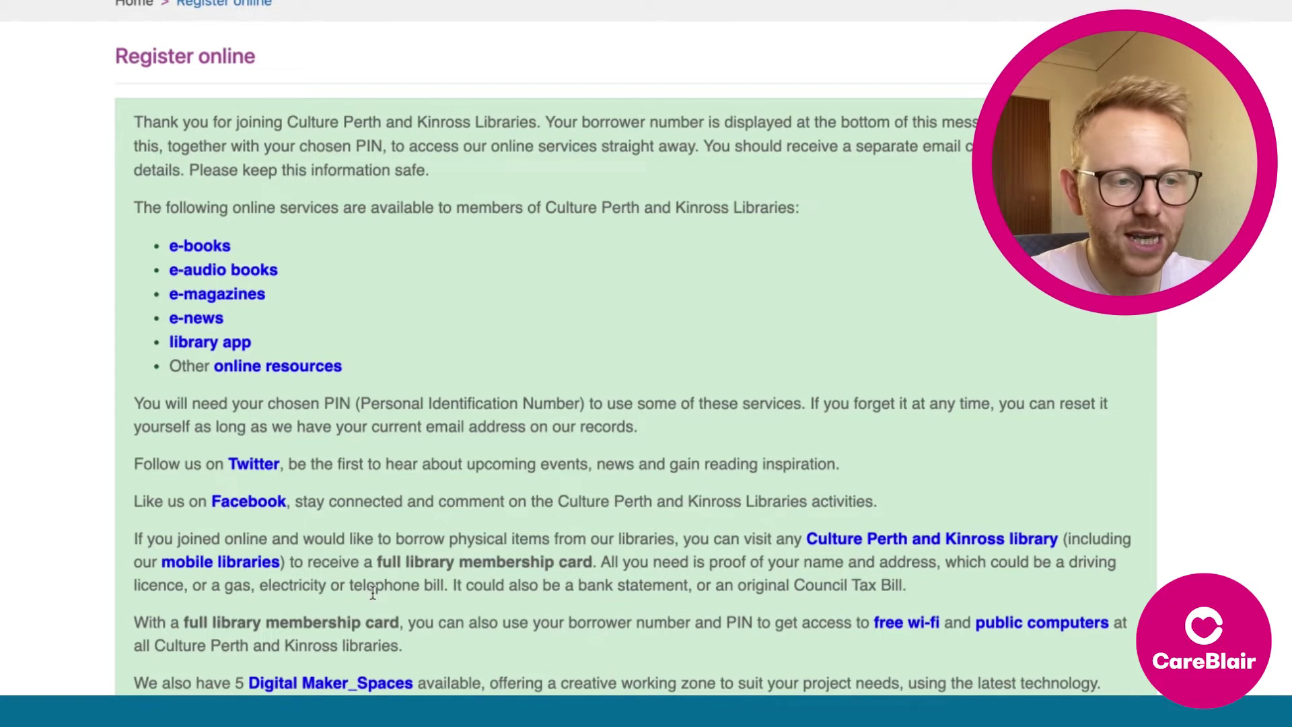
scroll(372, 592, down, 1)
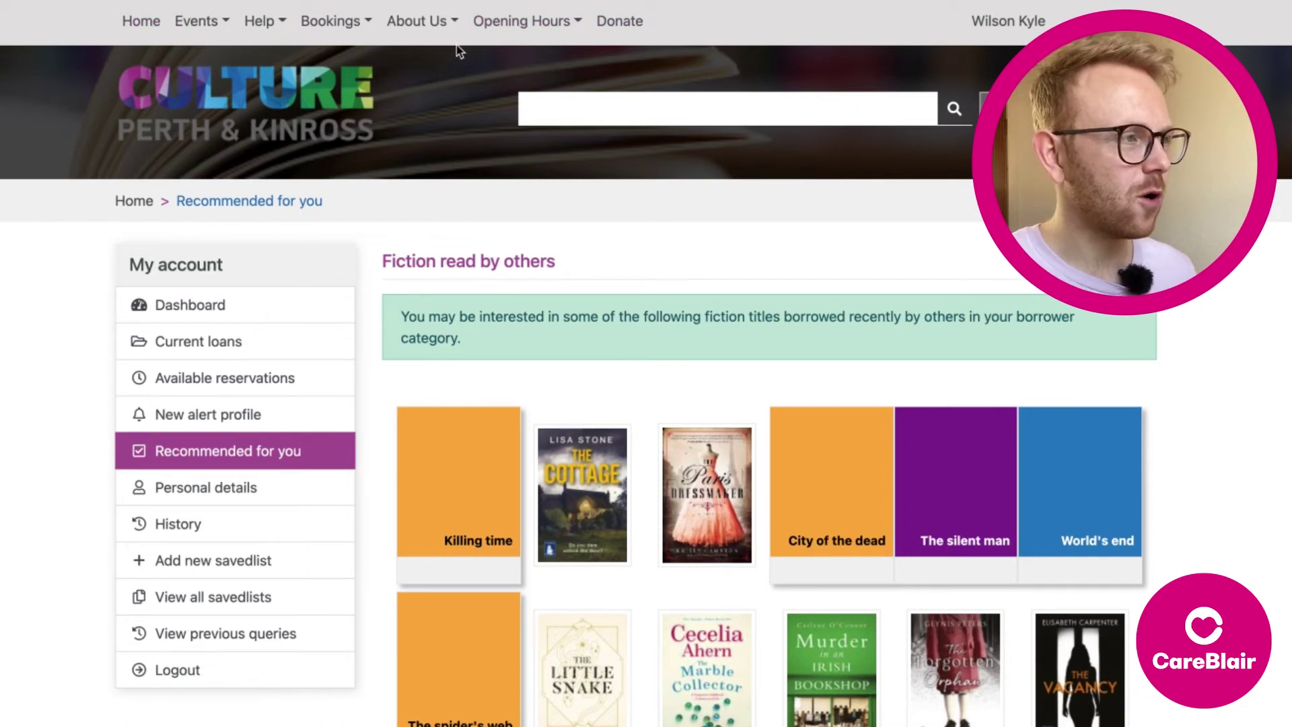
Look through the library site's Events, Help, Bookings, About Us and Opening Hours options
click(228, 25)
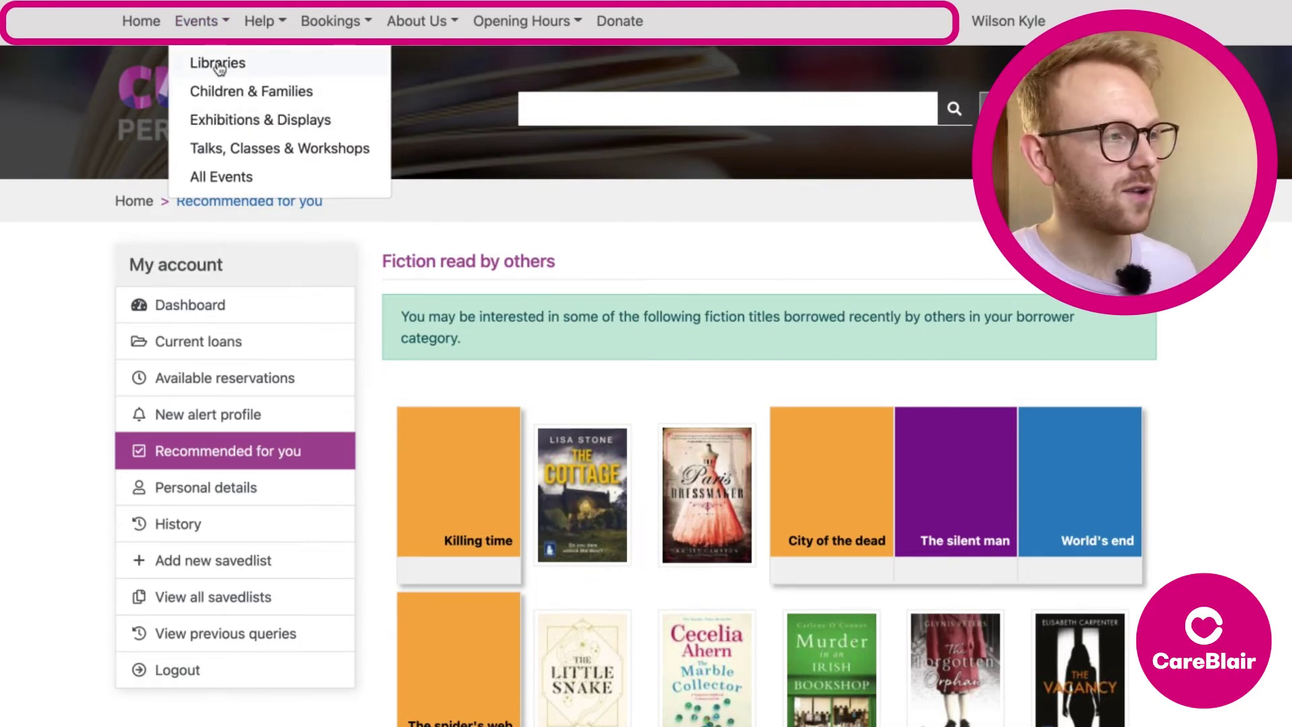
click(264, 20)
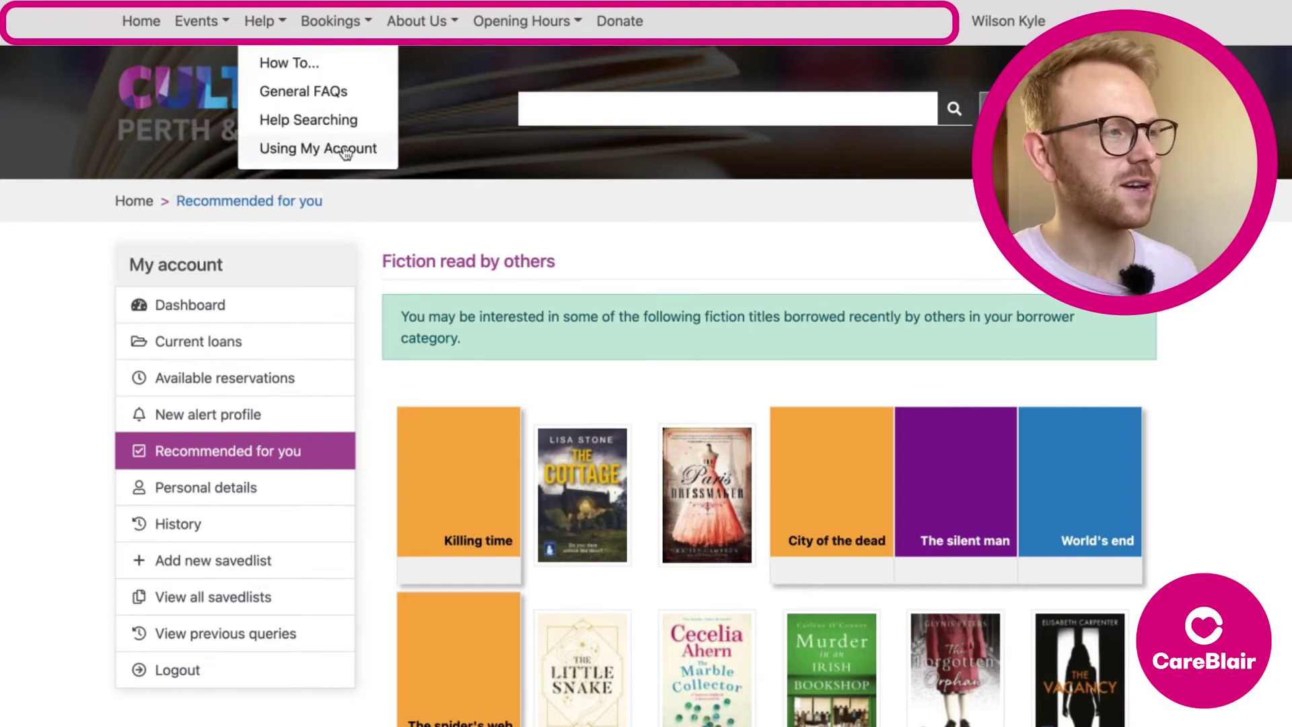
click(371, 22)
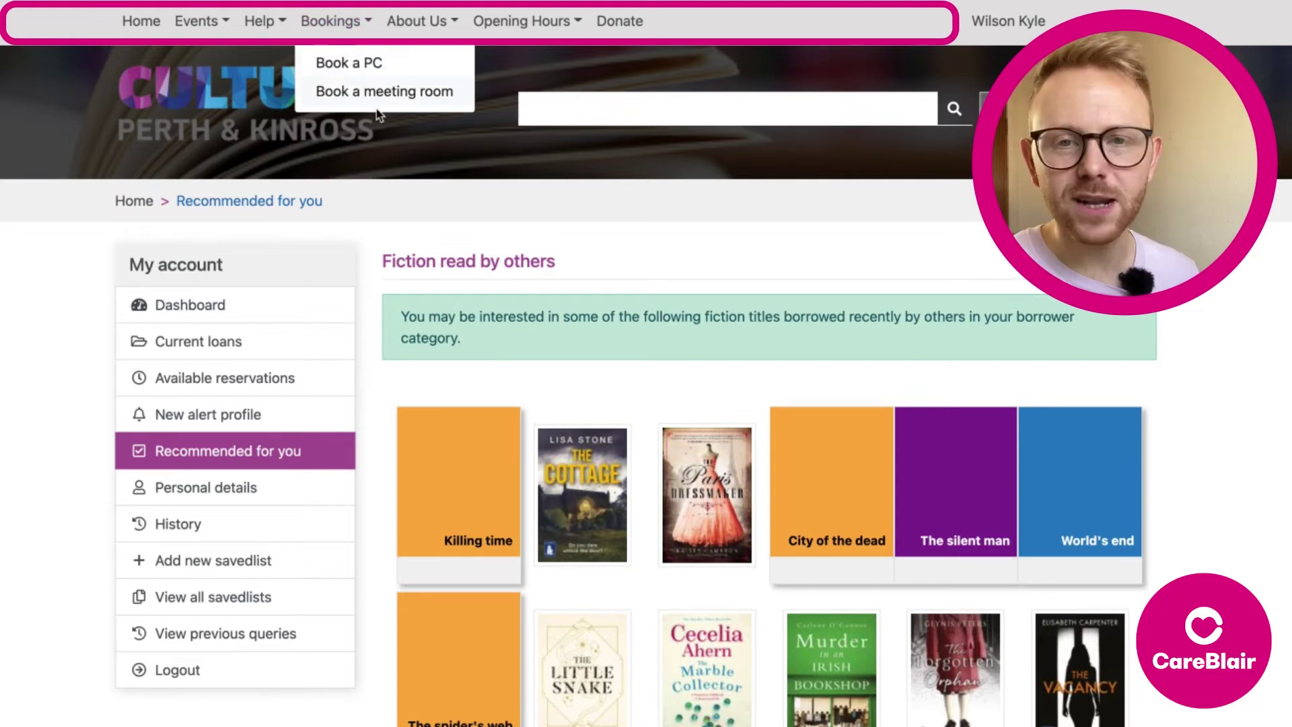
click(458, 25)
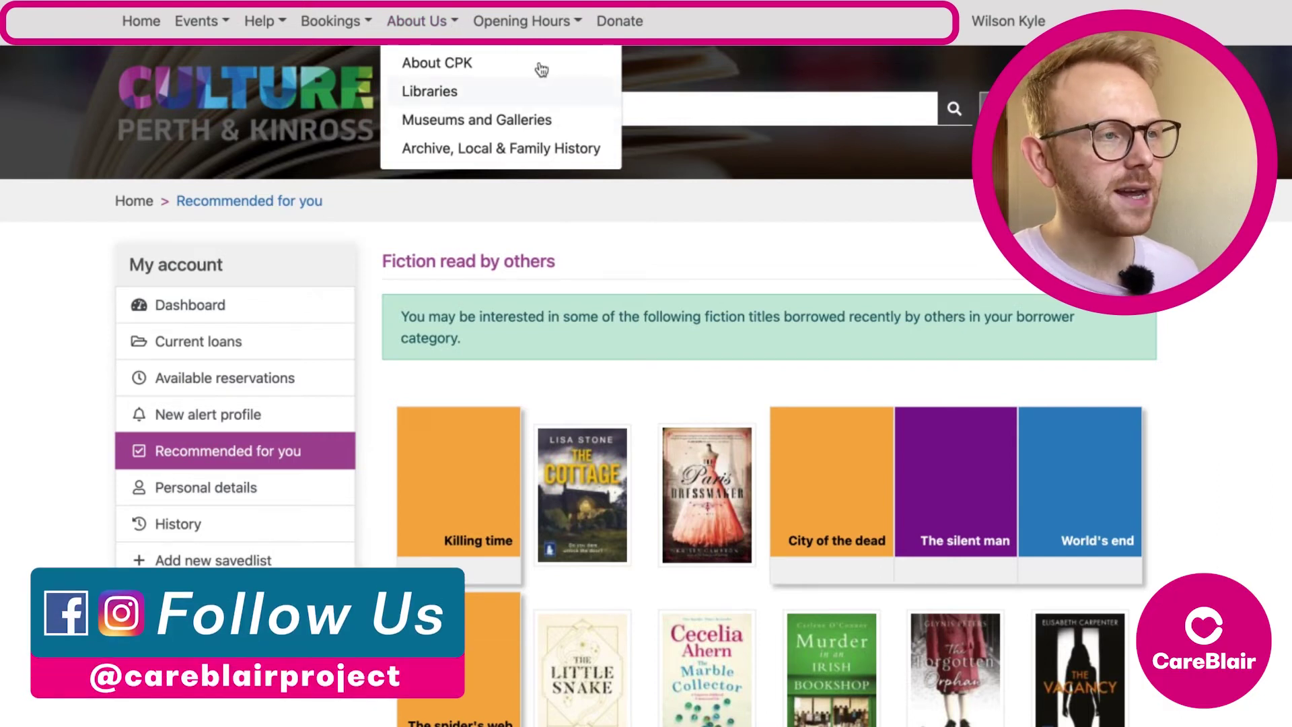
click(578, 25)
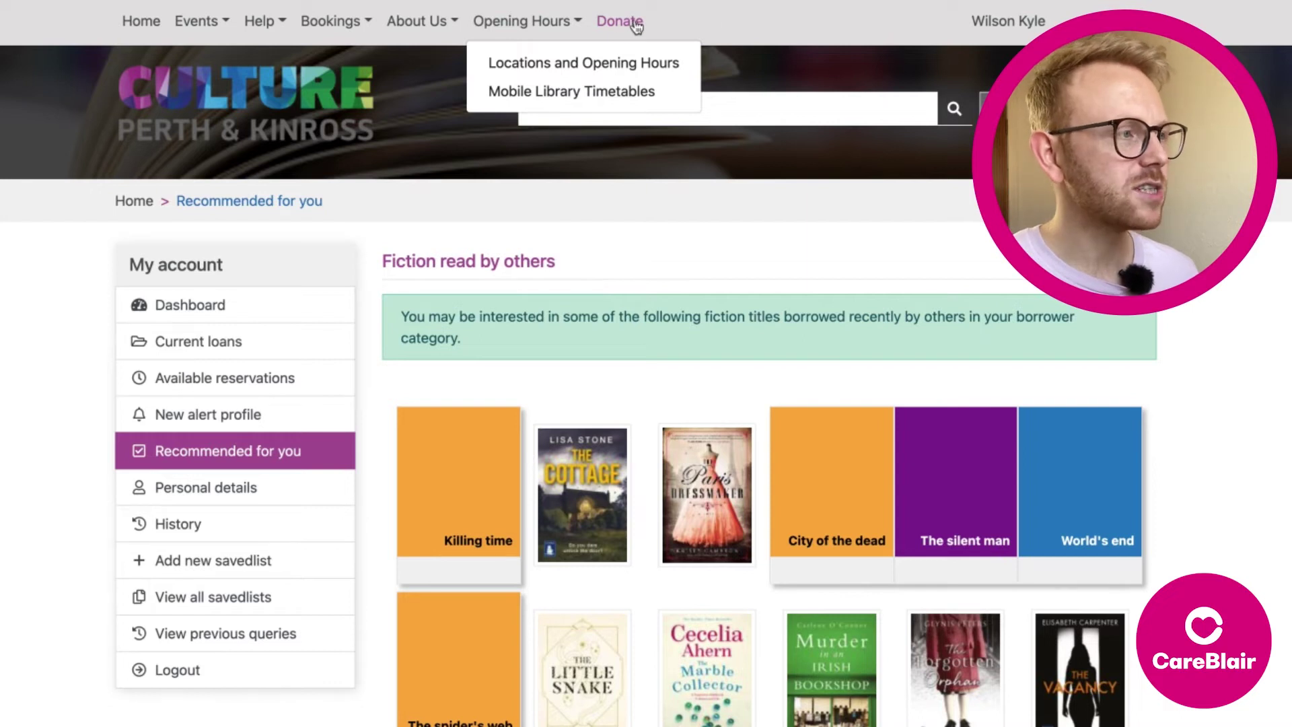
click(75, 20)
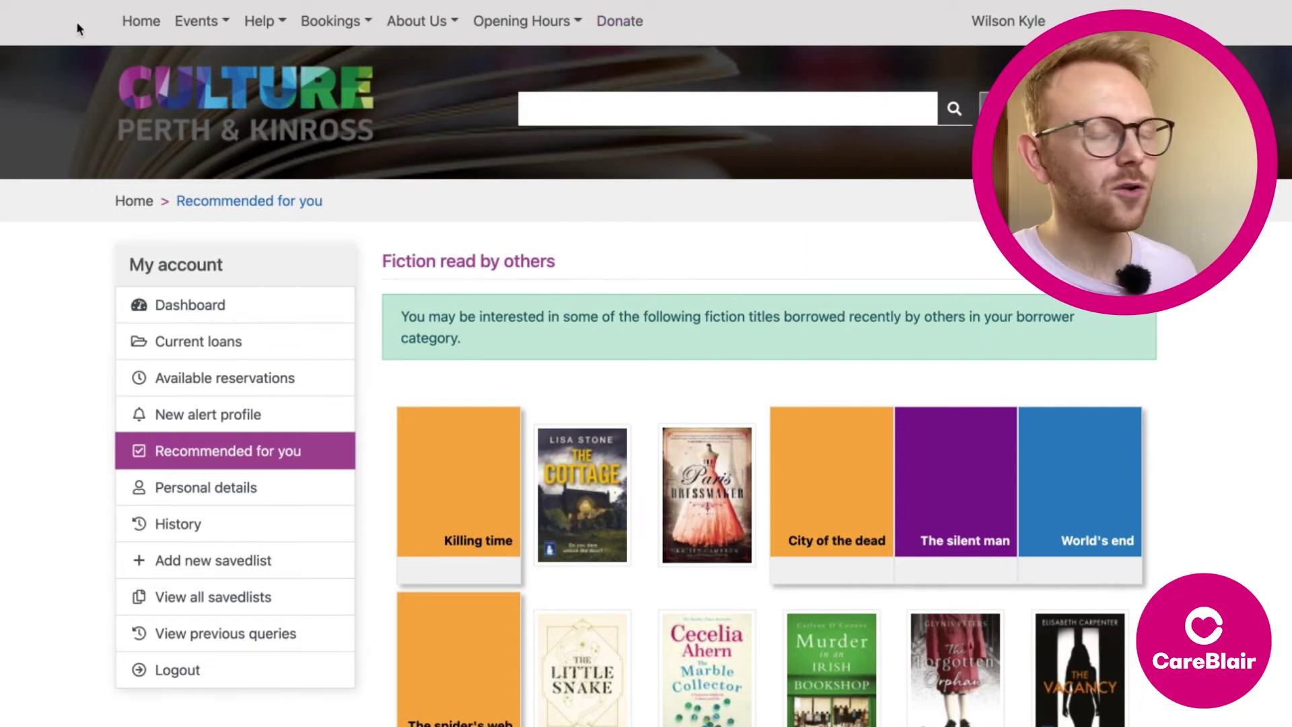
Return to the library home page and review its sections, from the online bookshop to the library app, PressReader and Digital Library links
click(134, 22)
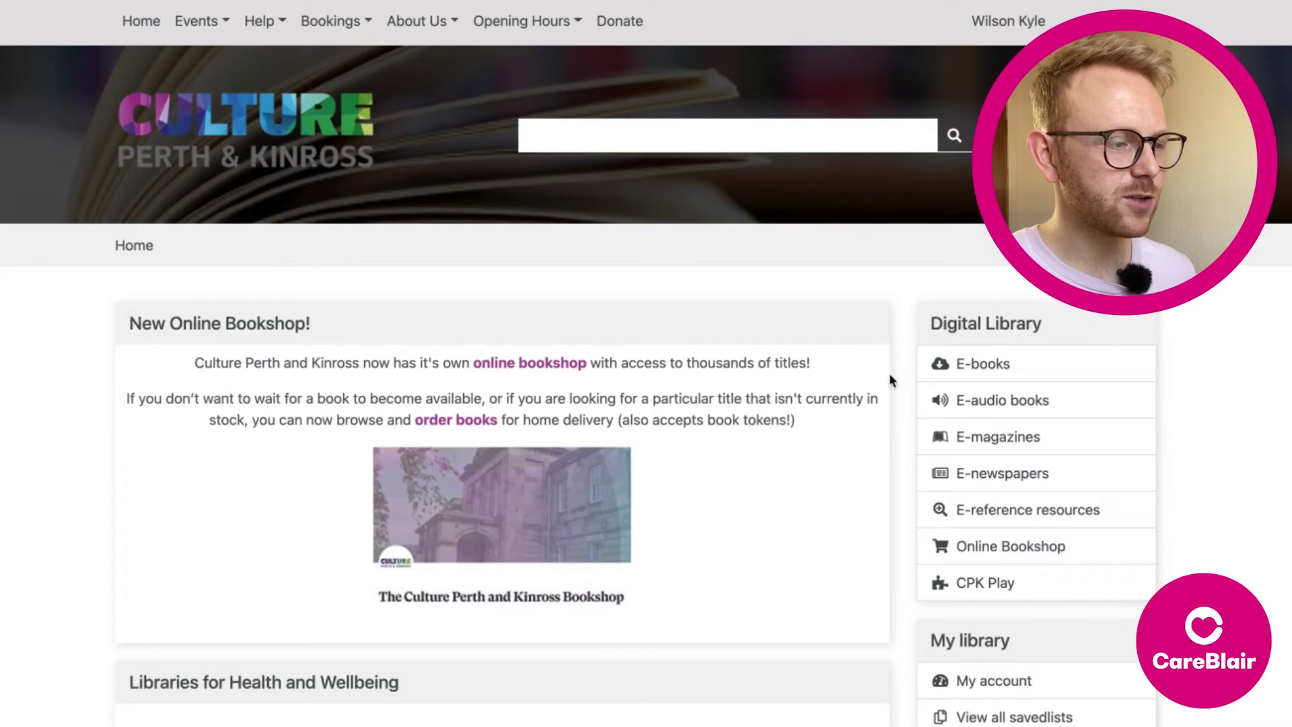
scroll(890, 377, down, 3)
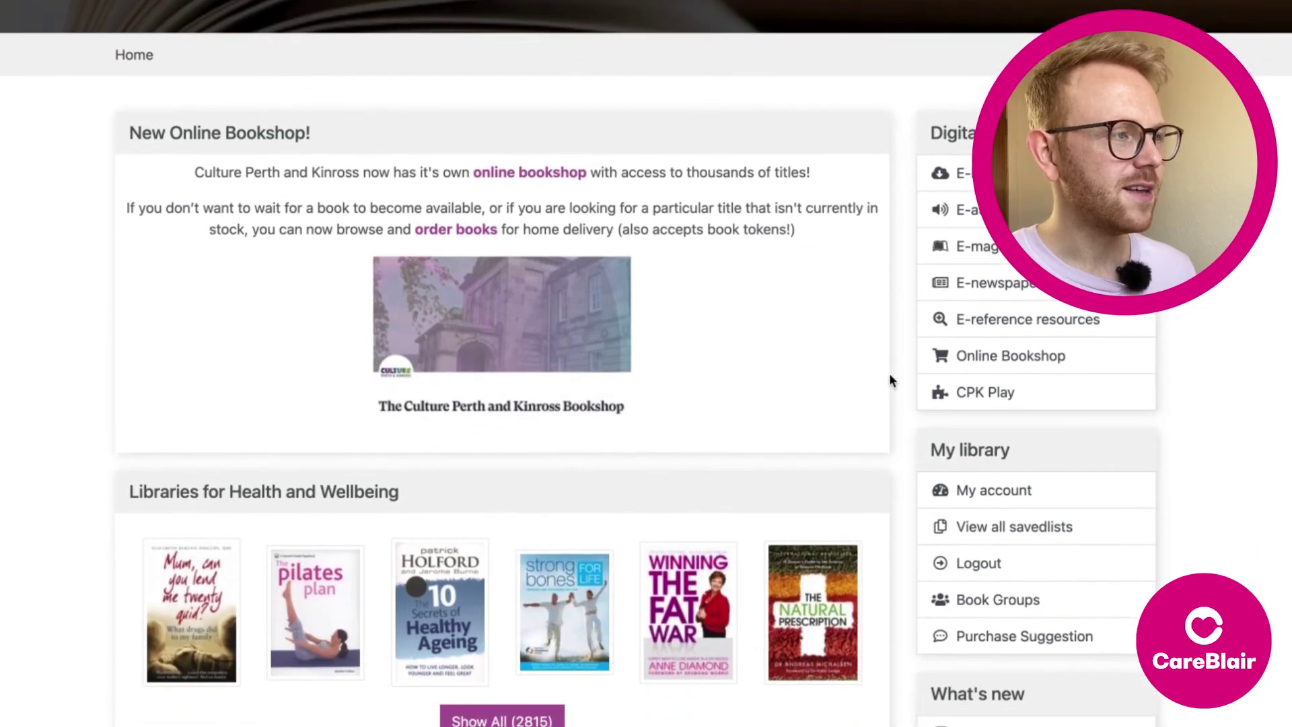
scroll(889, 380, down, 2)
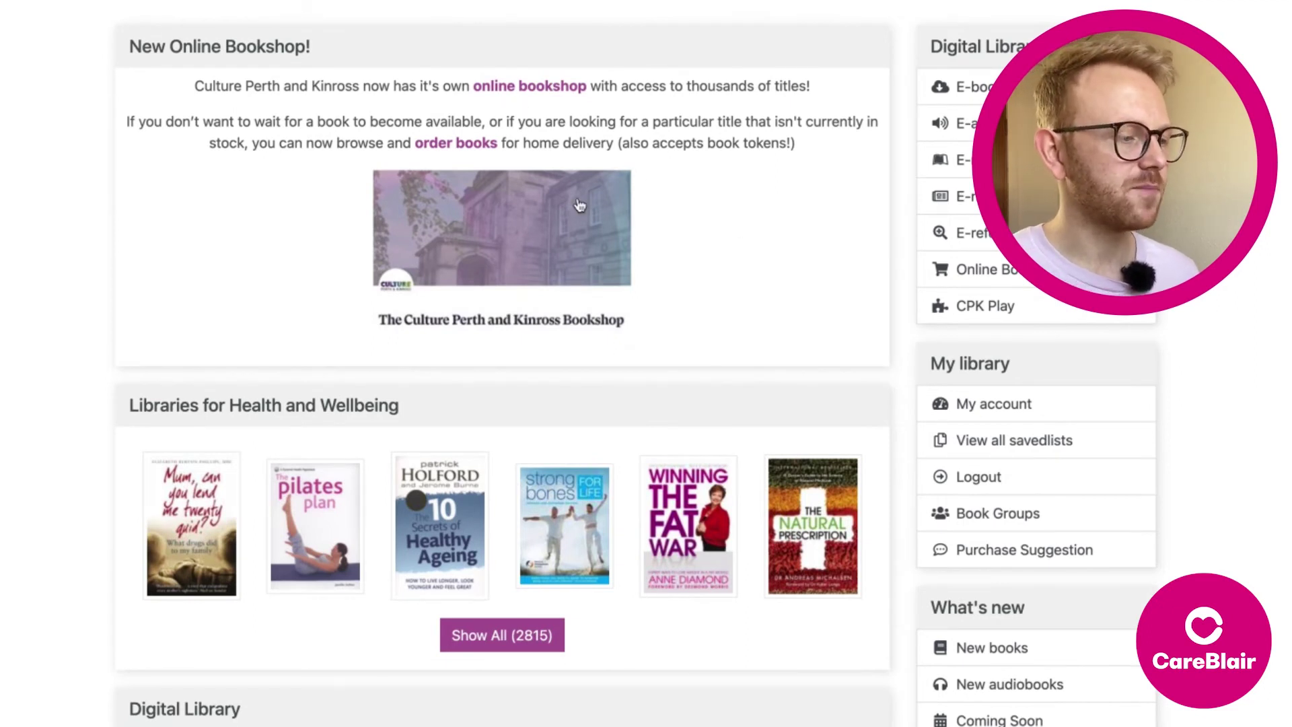
scroll(434, 410, down, 2)
scroll(434, 412, down, 15)
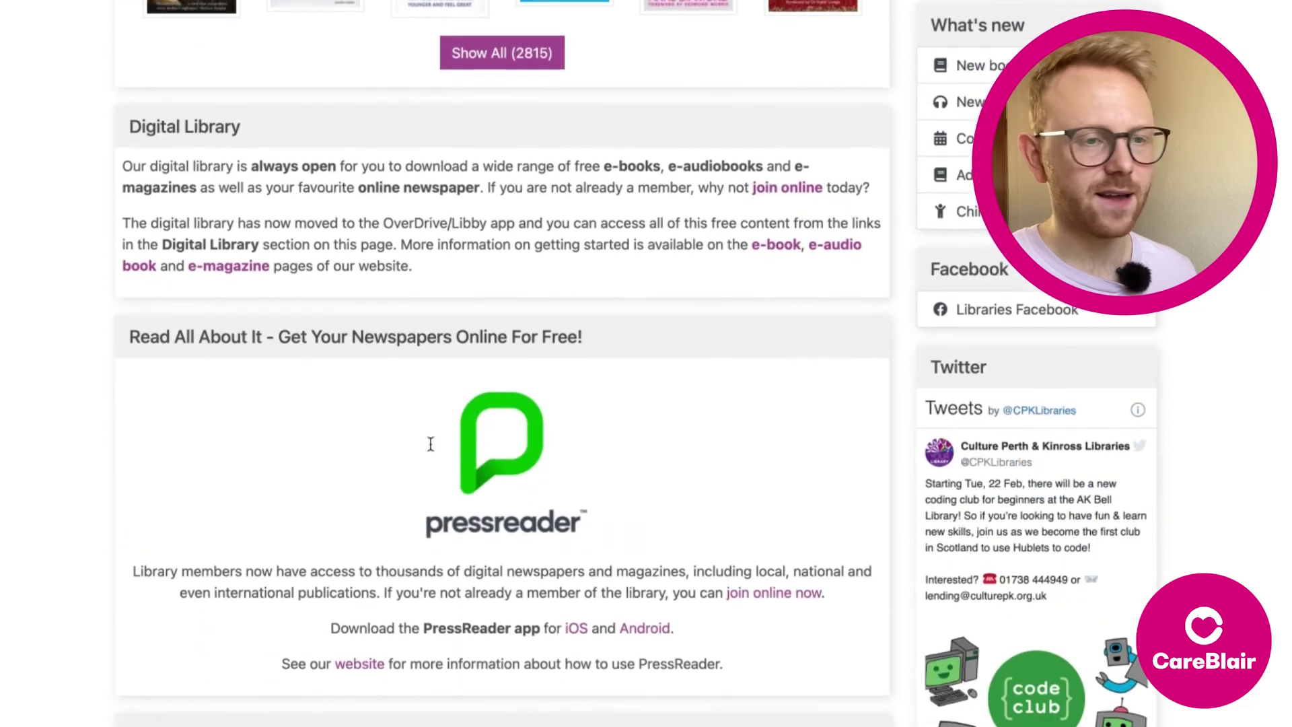
scroll(586, 515, up, 13)
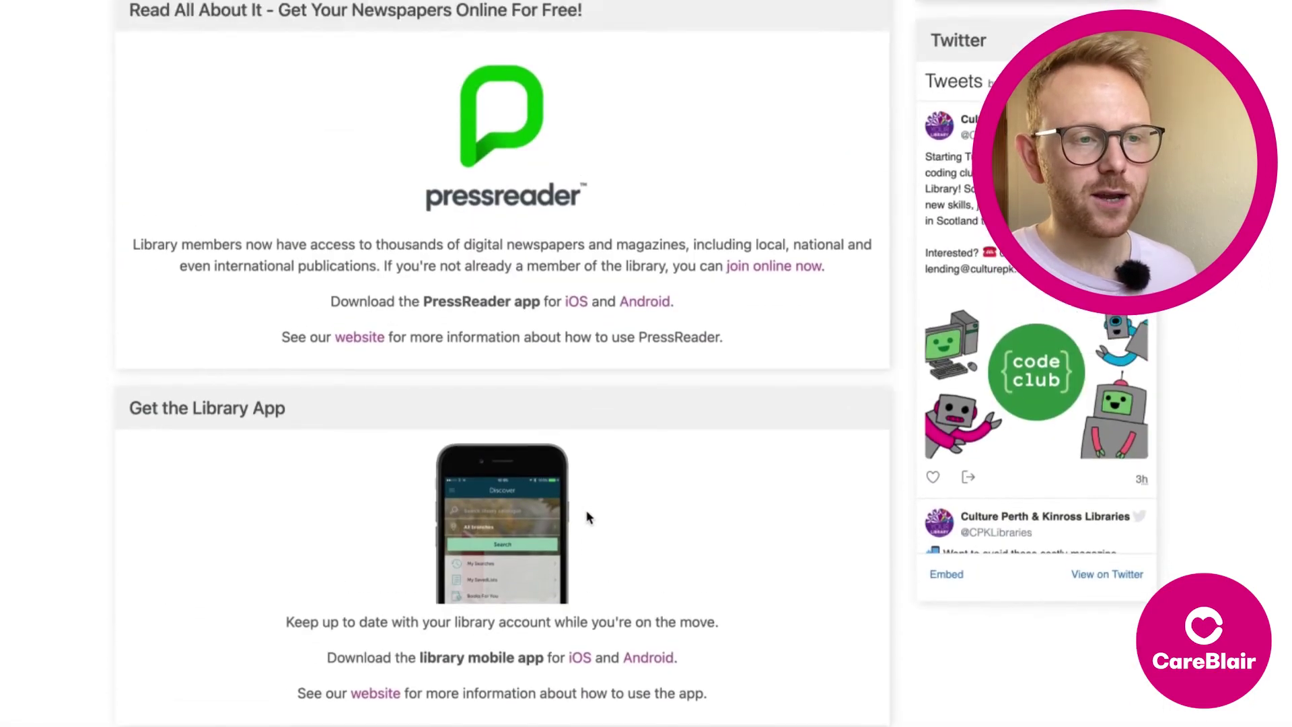
scroll(597, 521, up, 5)
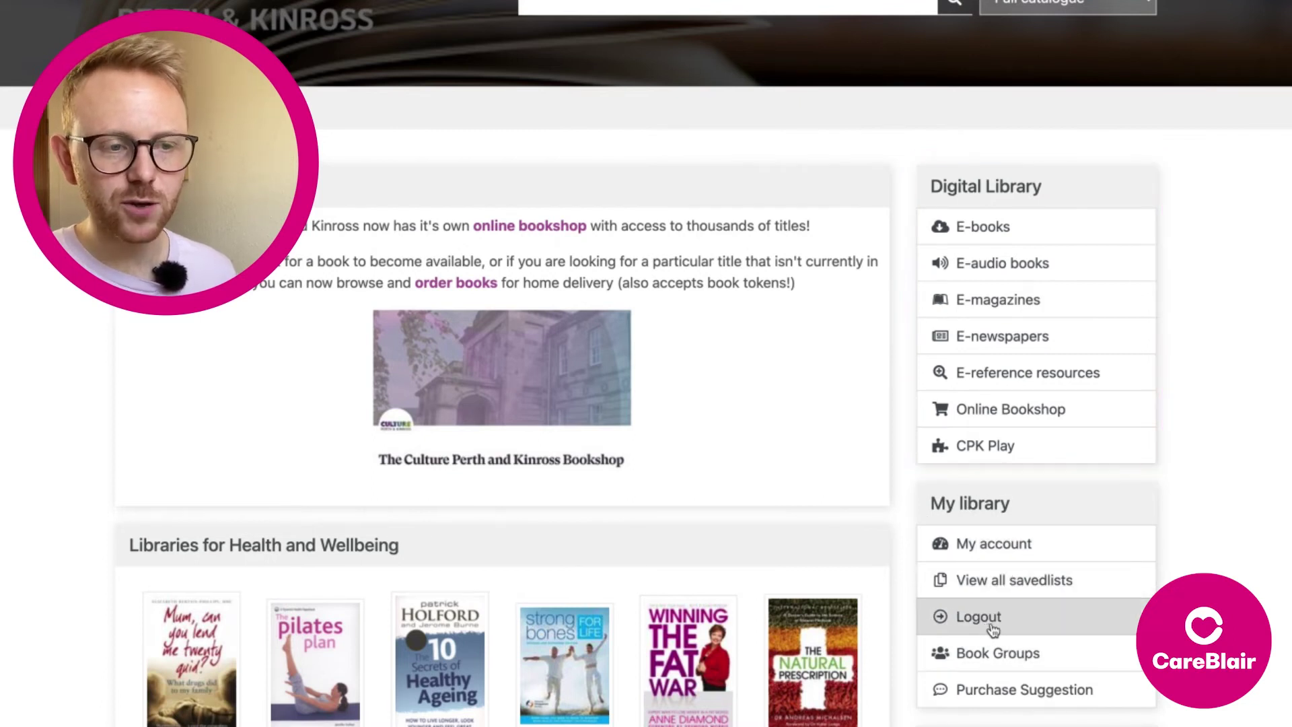
scroll(1043, 572, up, 1)
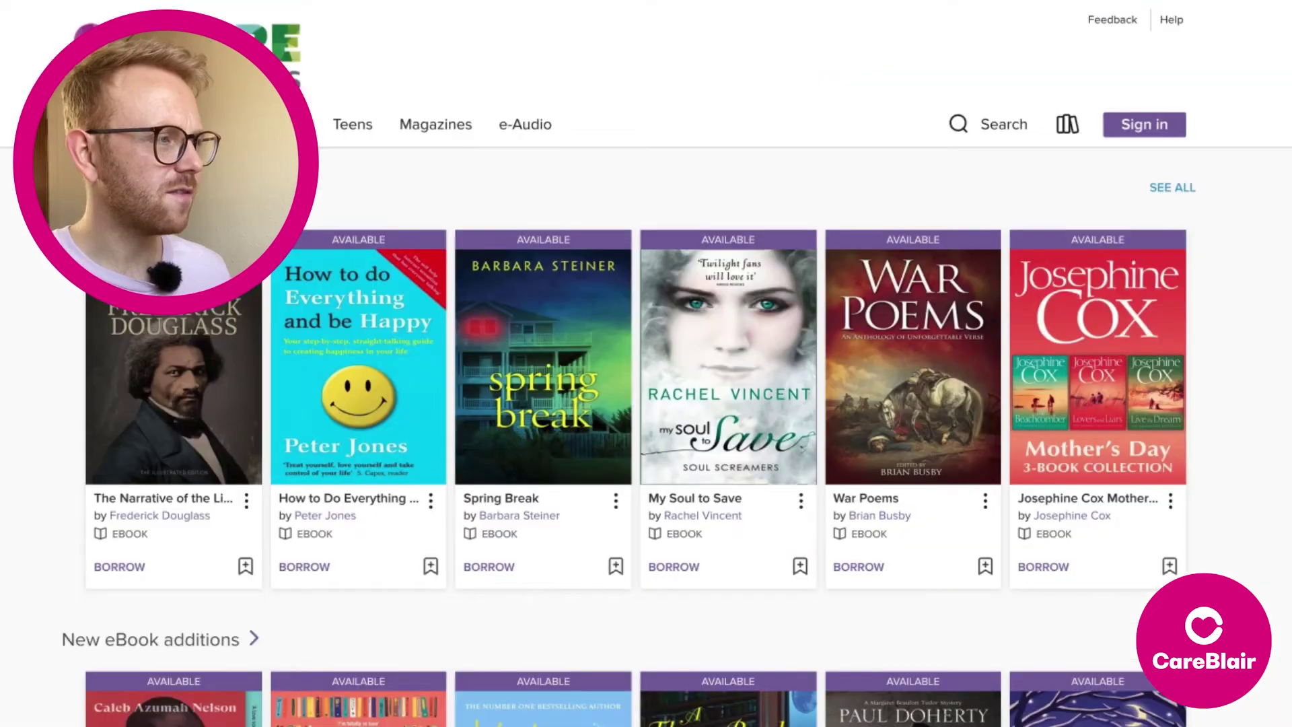
Browse the digital library's e-book collections, including the new eBook, kids and teen additions
scroll(646, 363, down, 7)
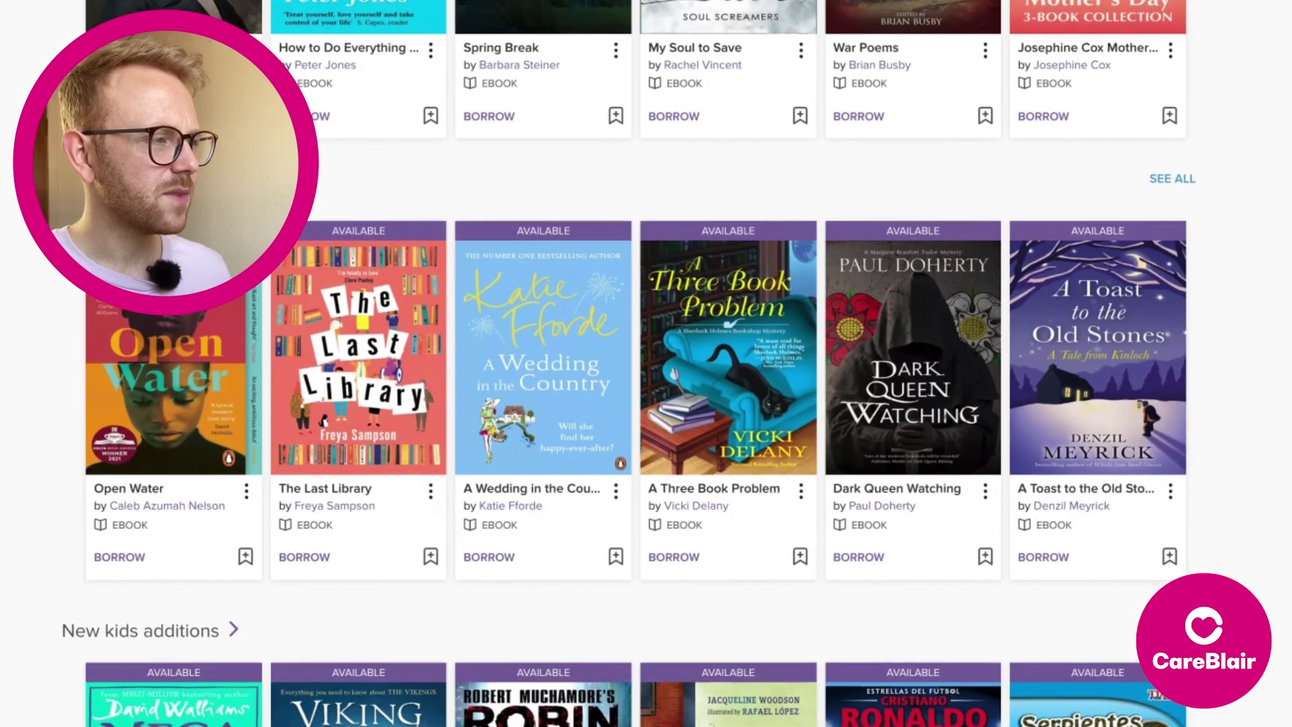
scroll(49, 272, down, 5)
scroll(64, 407, down, 11)
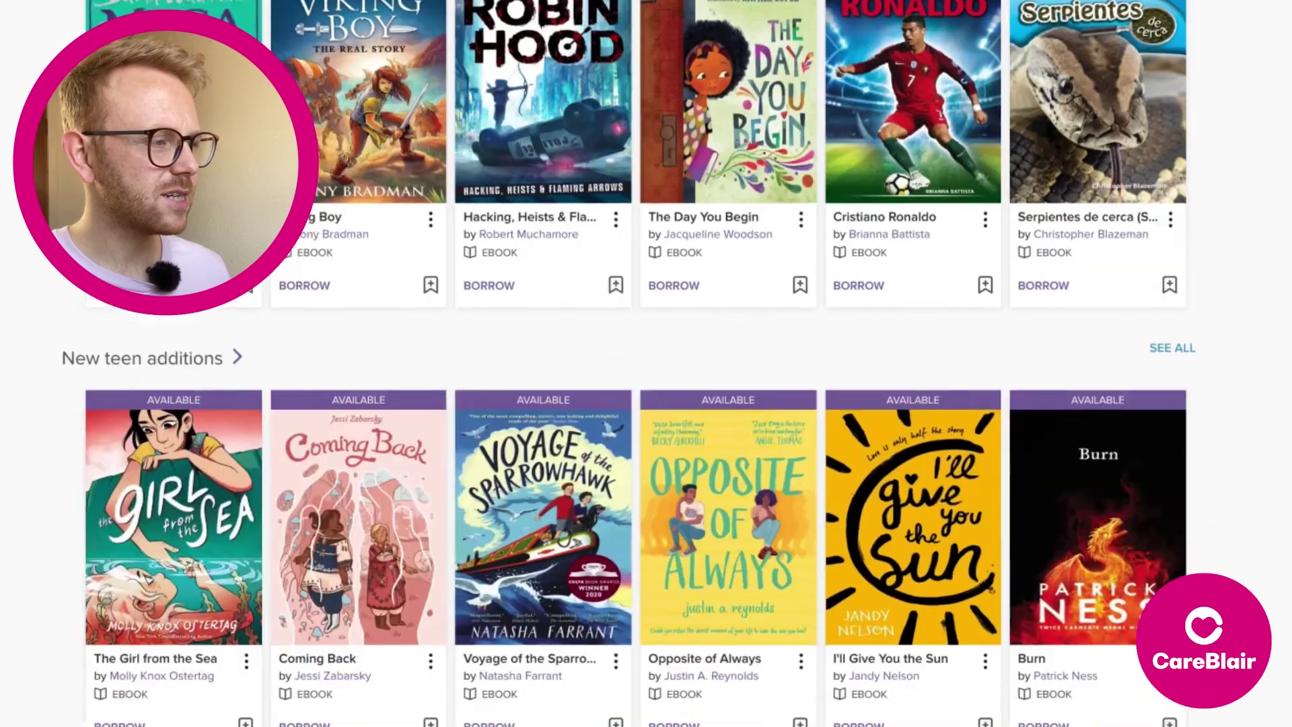
scroll(67, 477, down, 7)
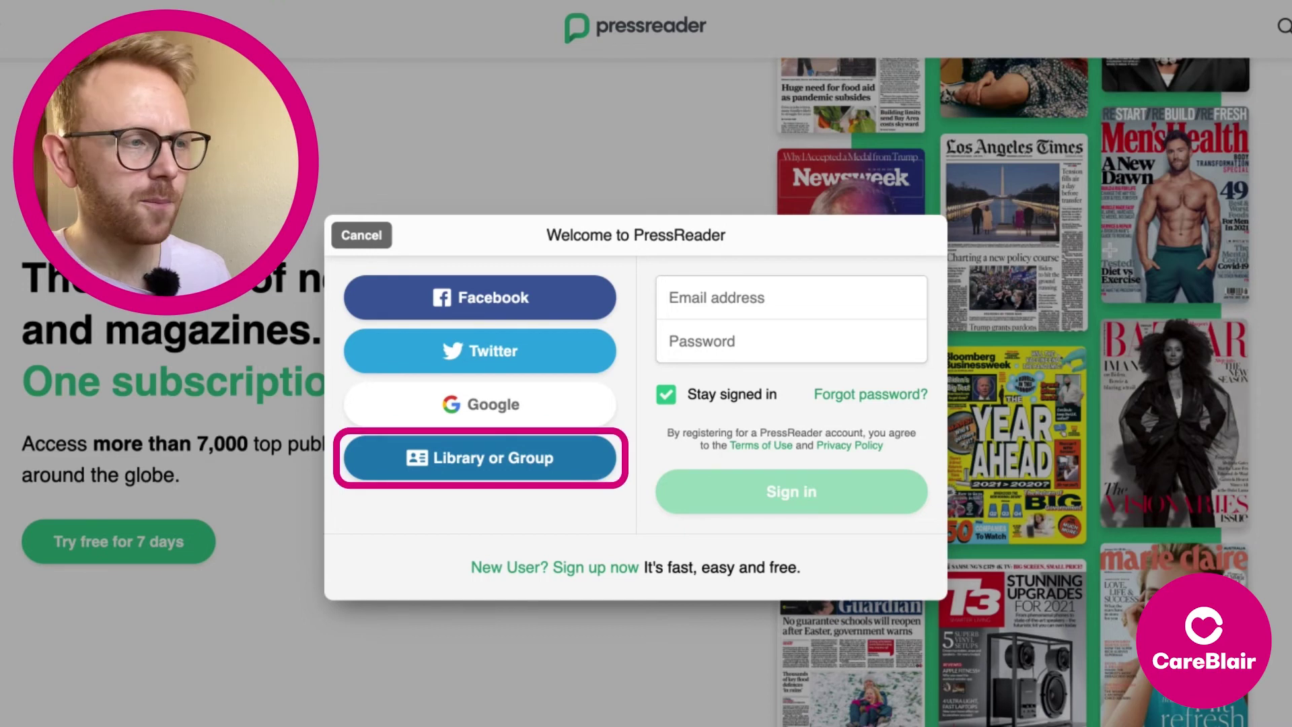
Access PressReader through a library or group, searching for "culture" and selecting Culture Perth & Kinross
click(508, 463)
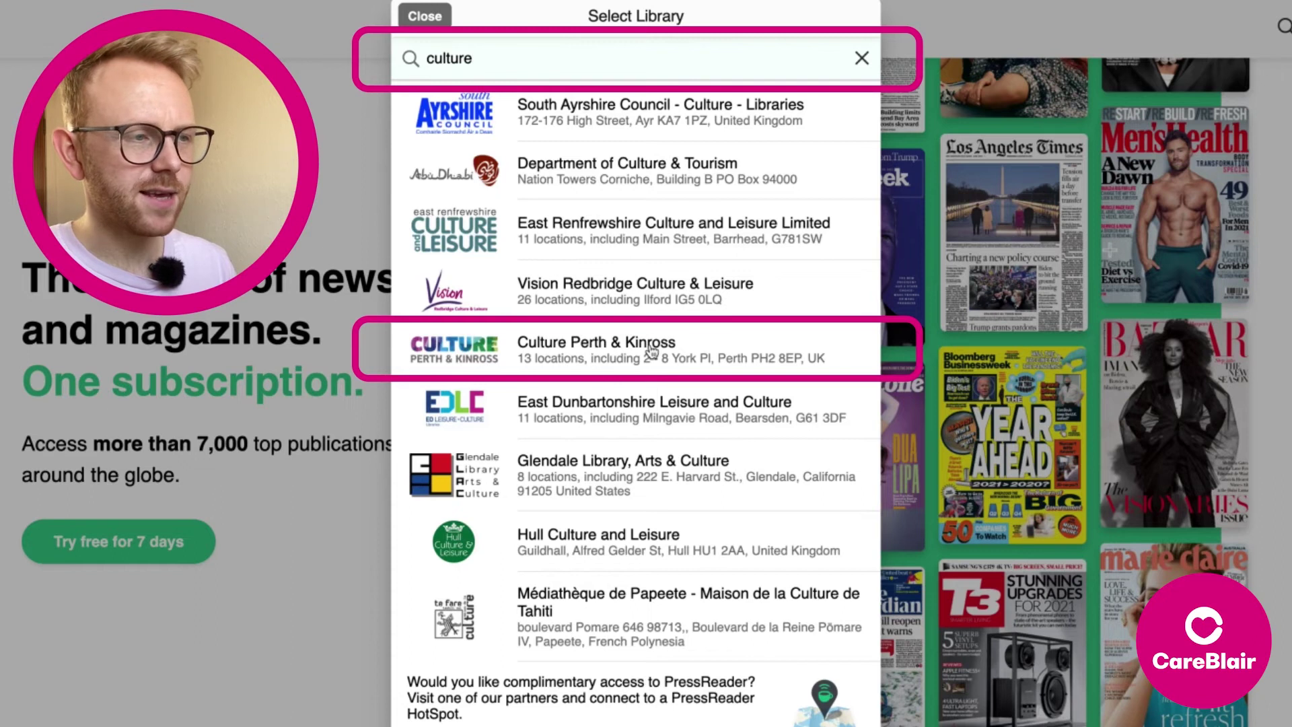
click(557, 354)
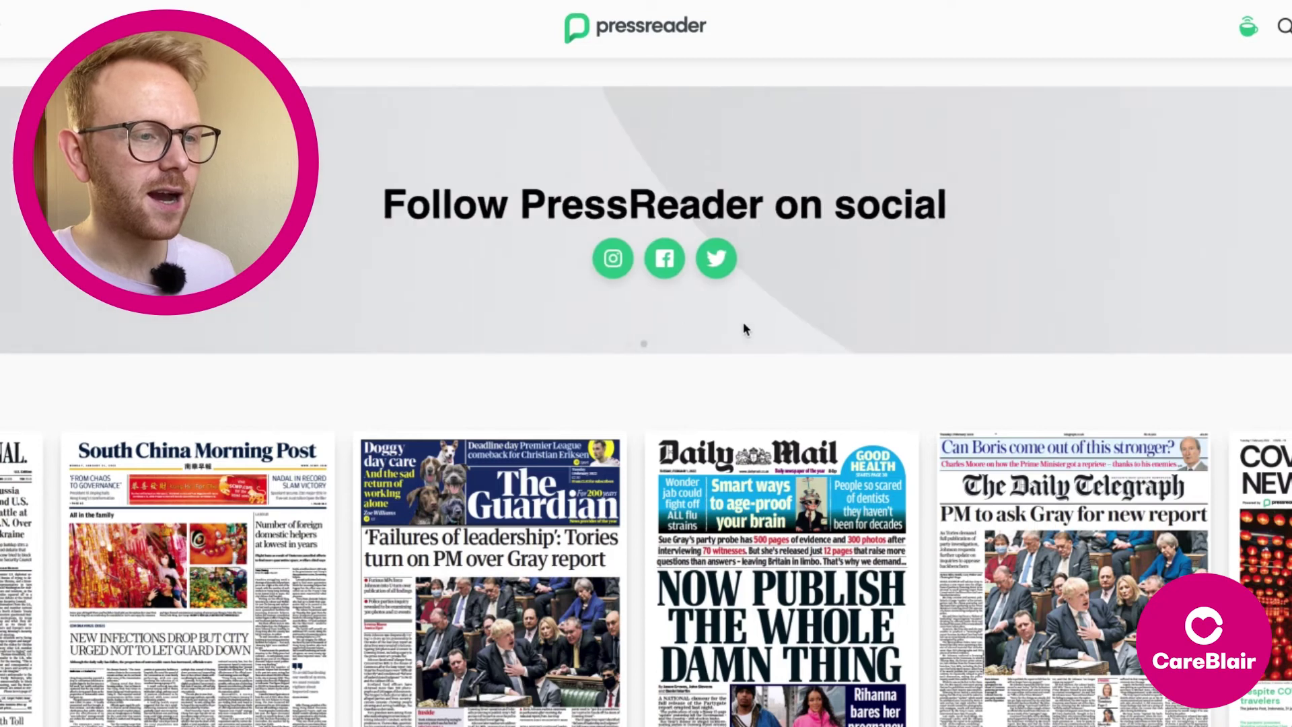
Browse the newspapers and magazines offered on the PressReader home page
scroll(786, 397, down, 2)
scroll(786, 398, down, 10)
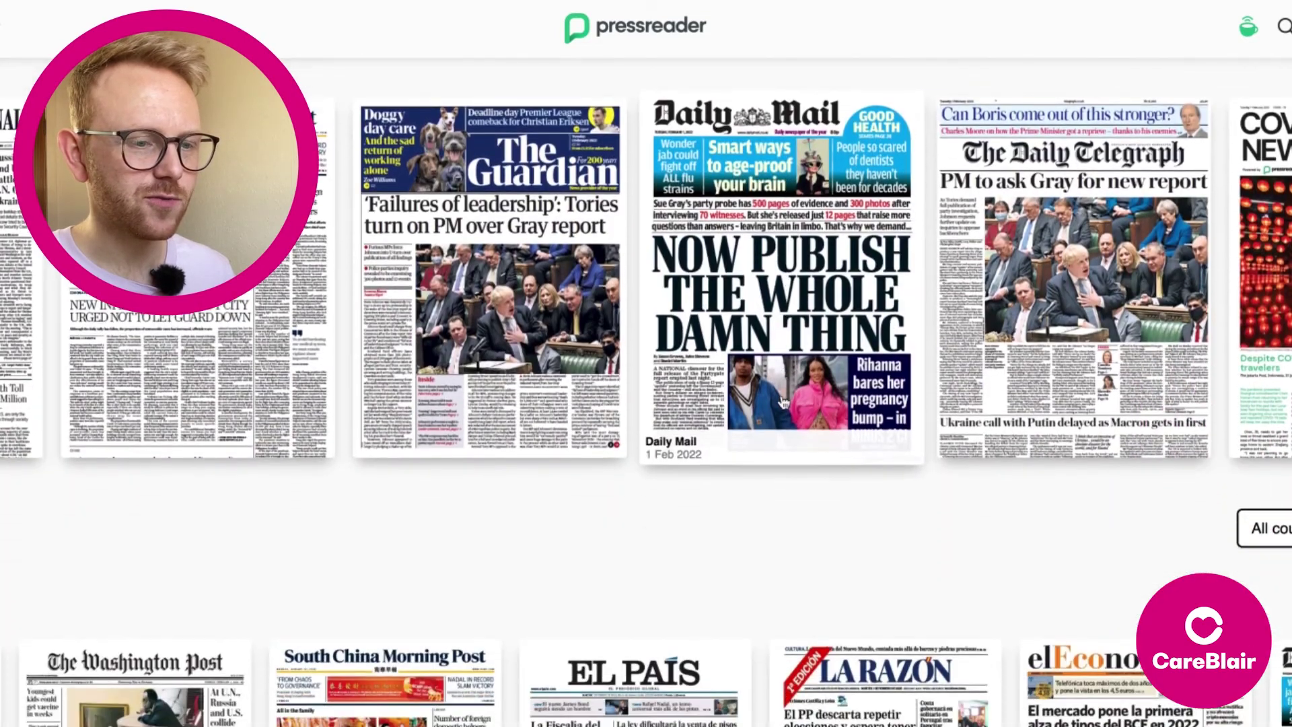
scroll(780, 402, down, 2)
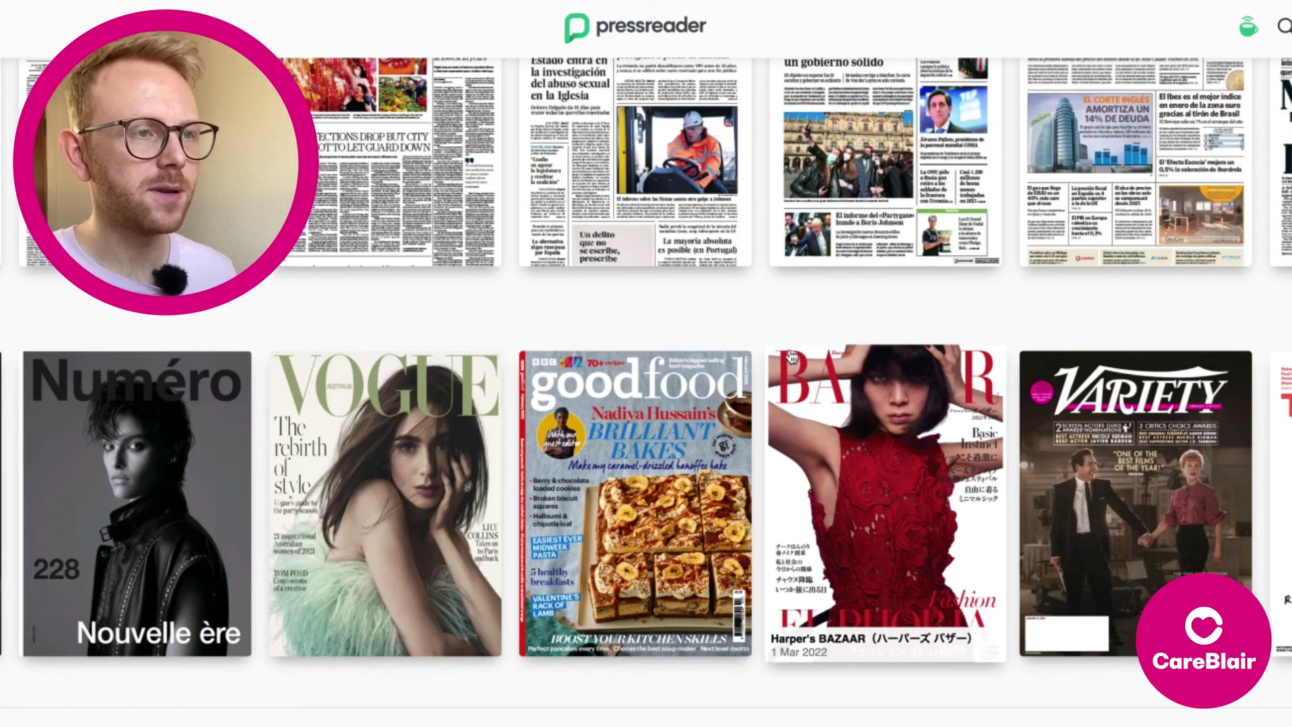
scroll(757, 308, up, 5)
scroll(757, 301, up, 9)
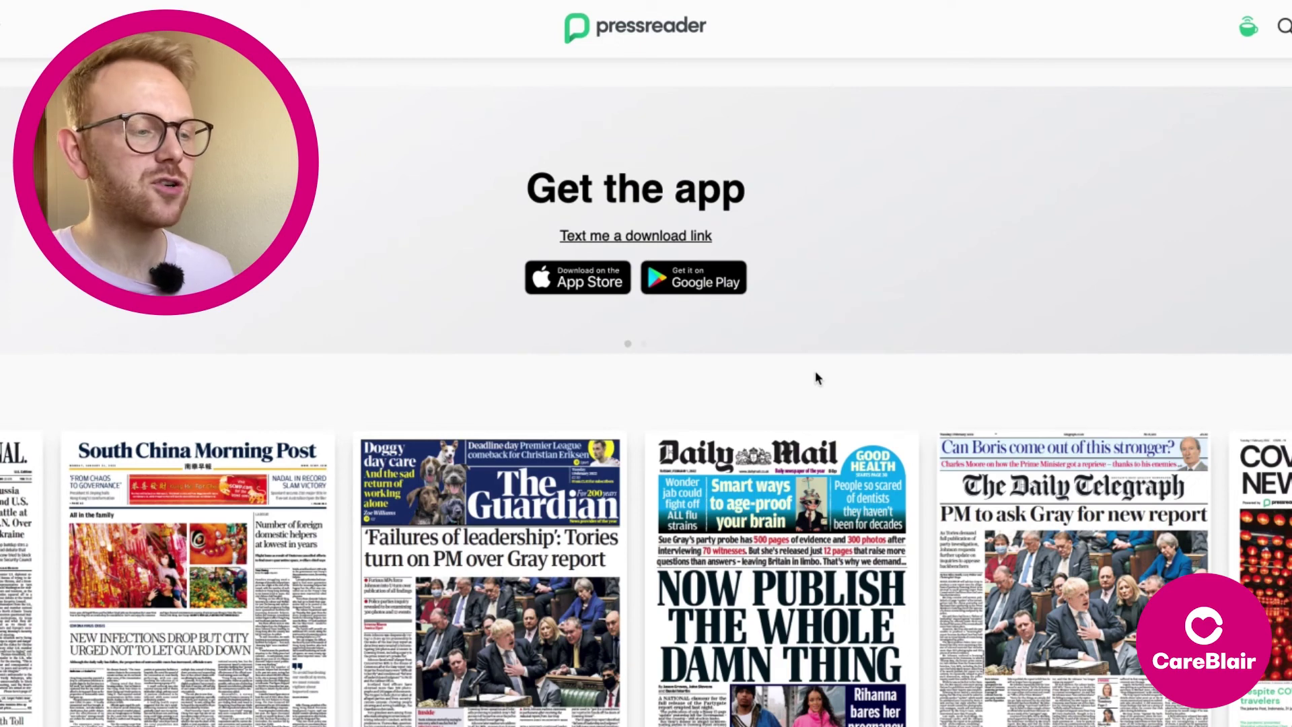
scroll(794, 374, down, 5)
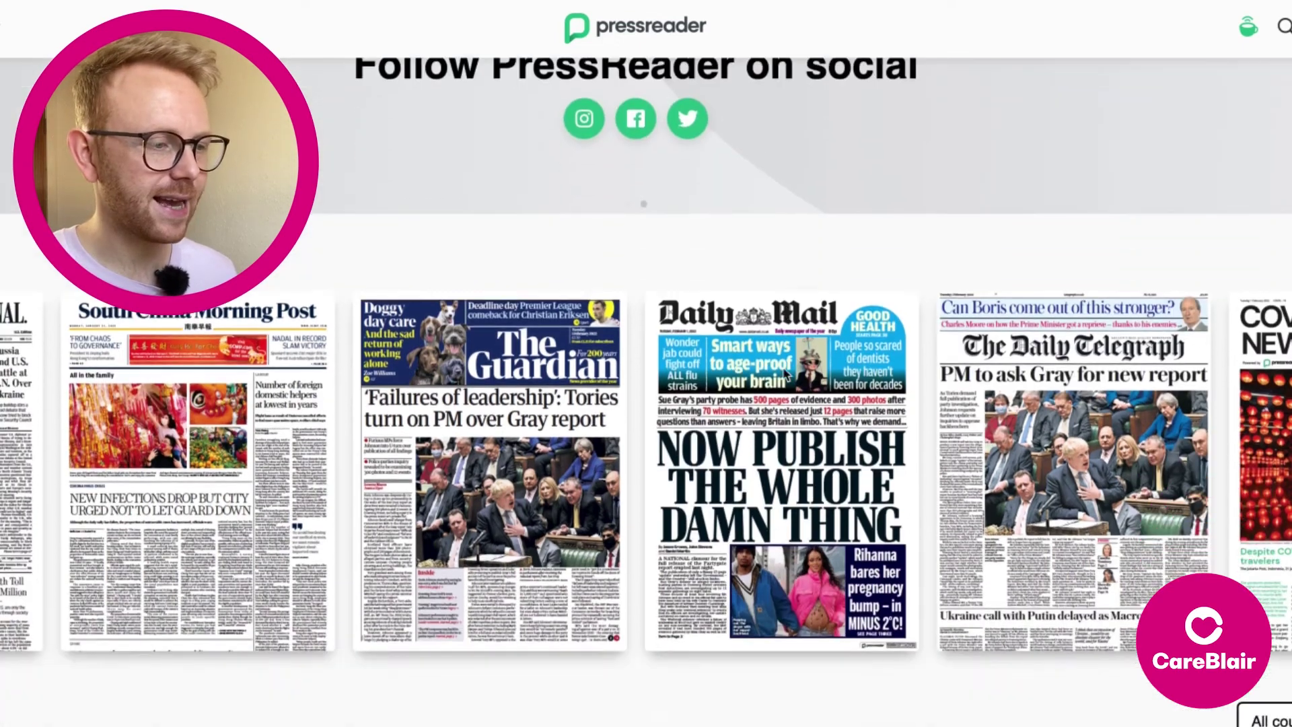
scroll(822, 509, down, 10)
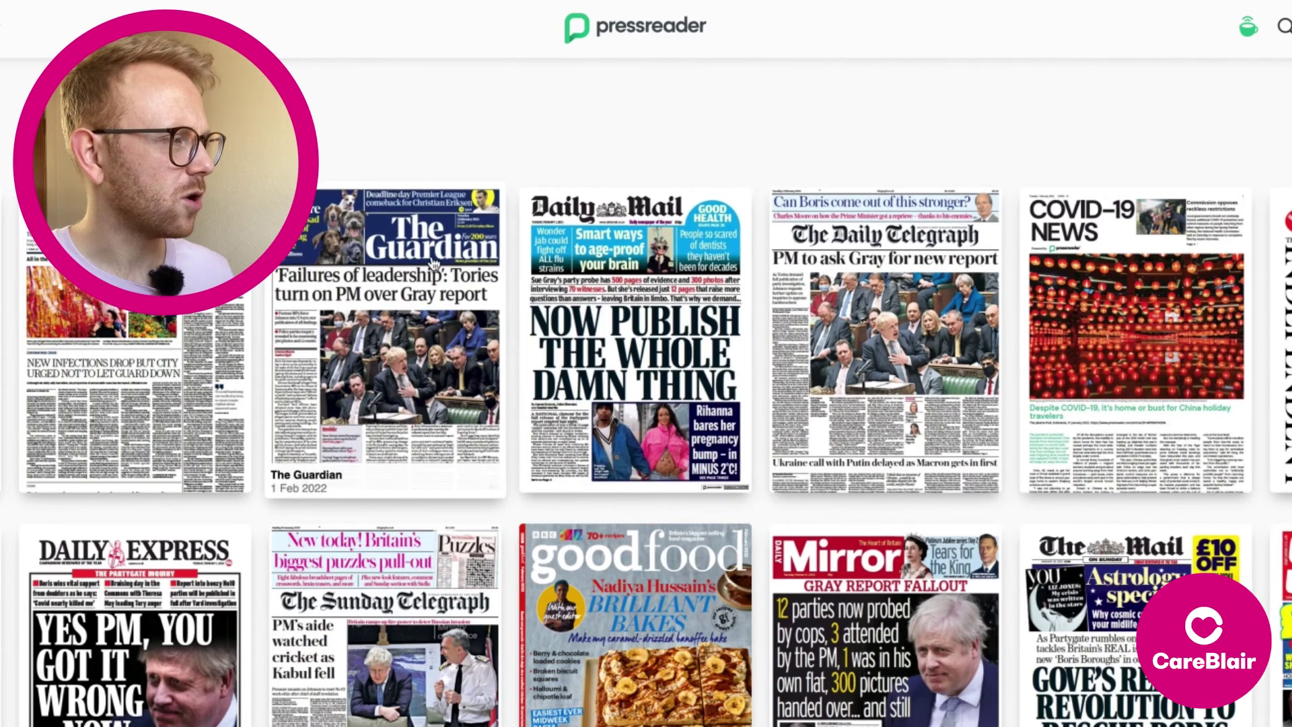
Open the 1 Feb 2022 issue of The Guardian and page forward through it
scroll(301, 282, down, 10)
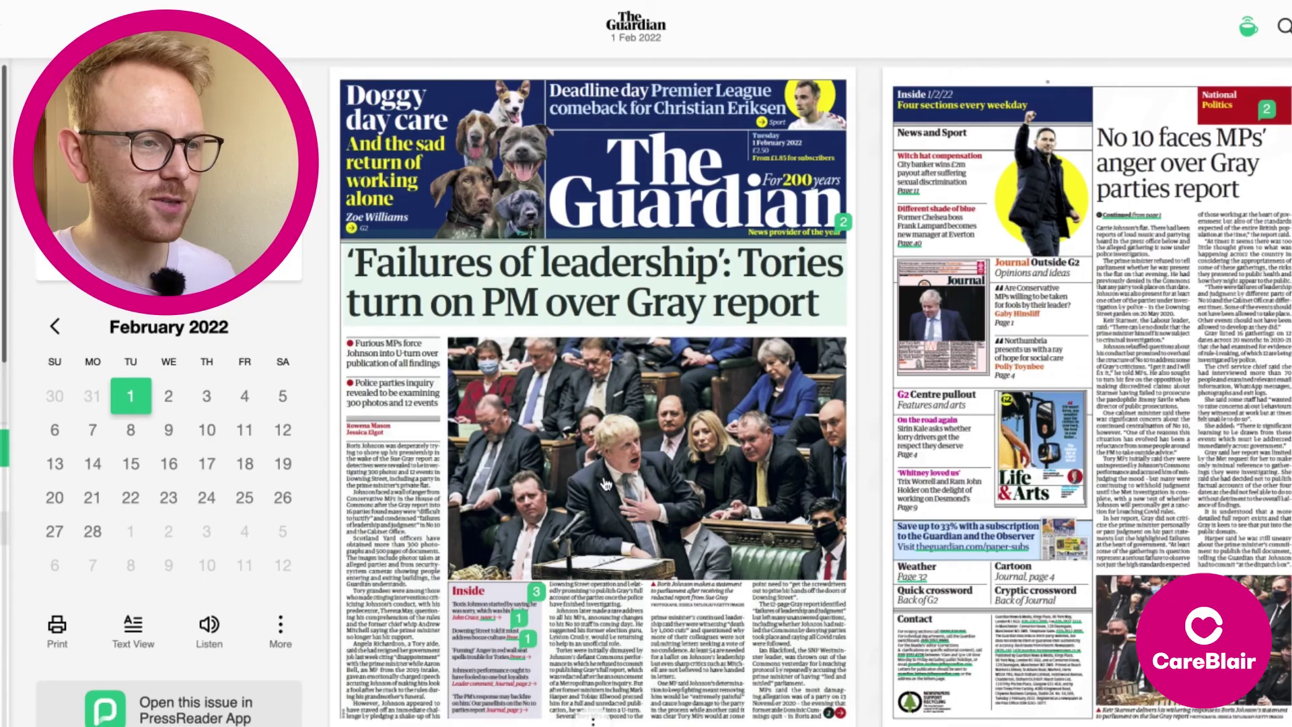
key(Right)
key(Right)
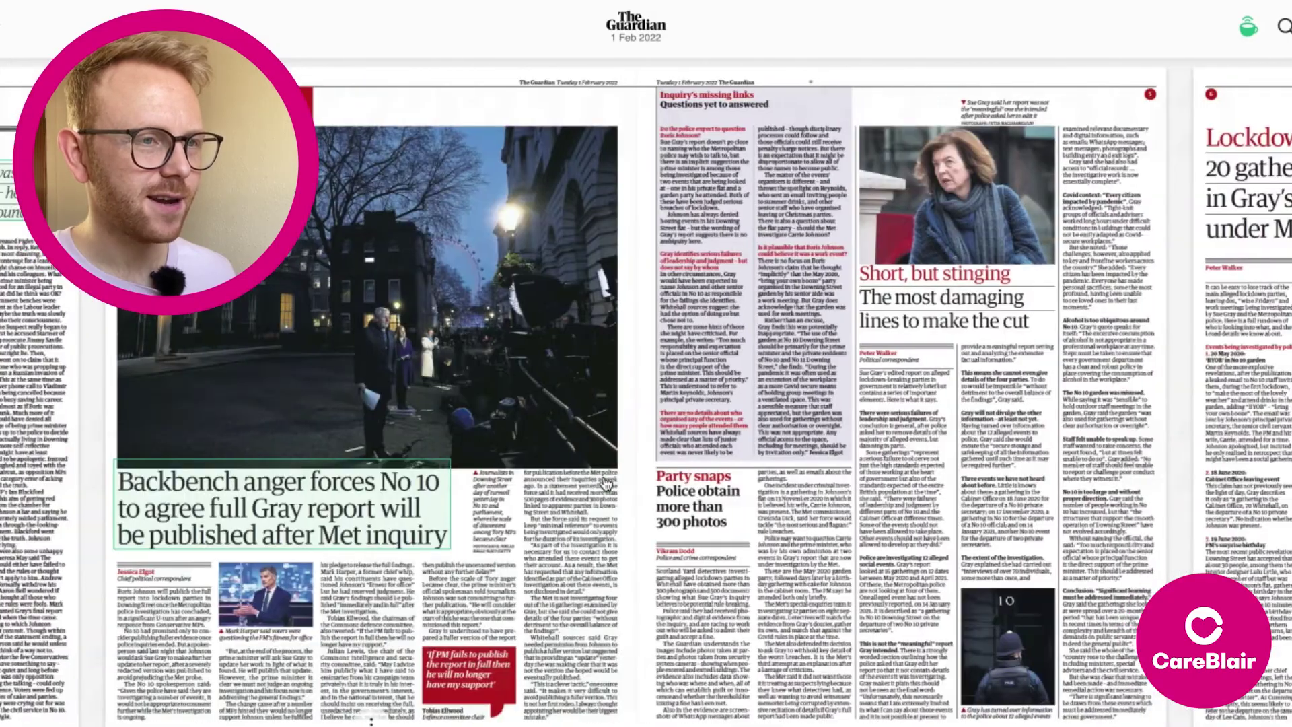
key(Right)
key(Right)
key(Right)
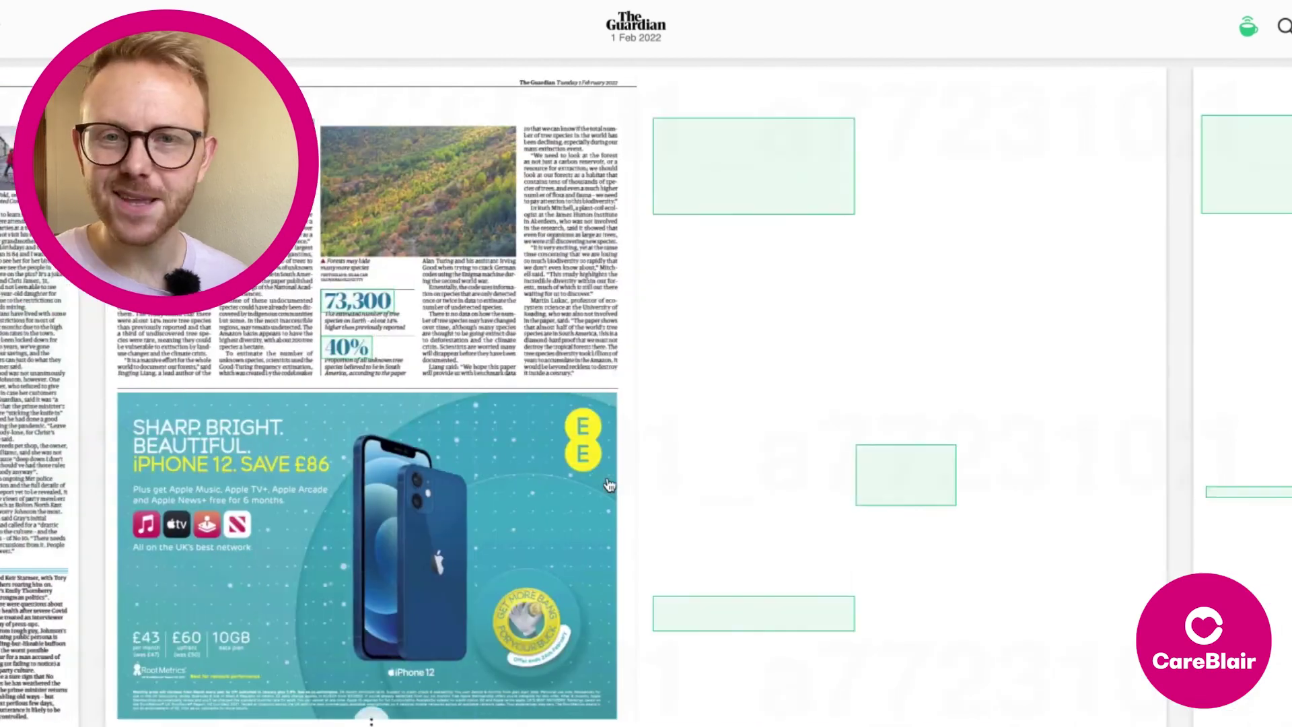